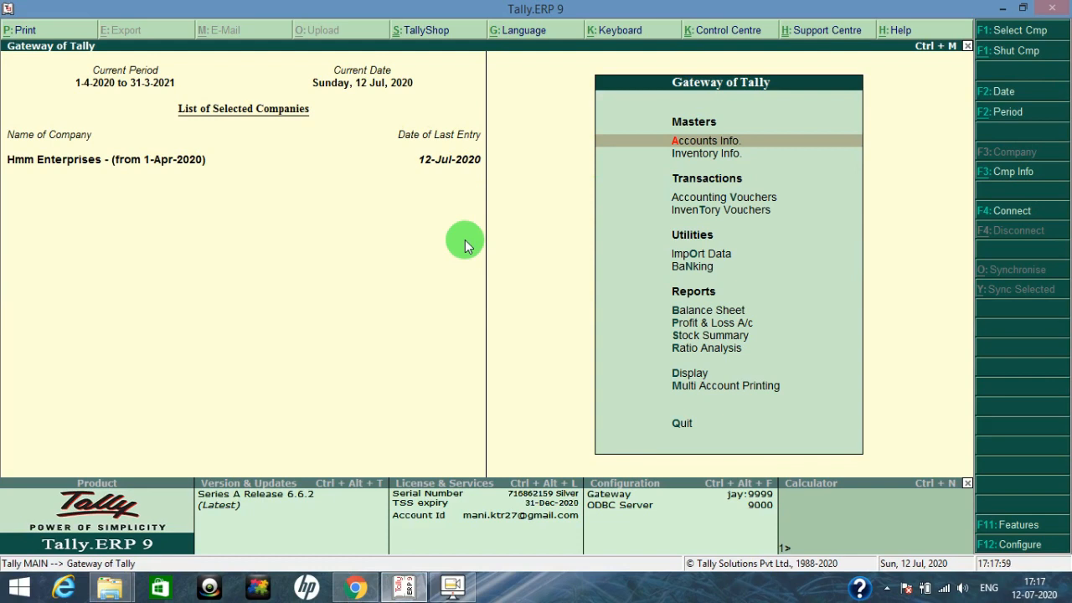
Open the GSTR-3B report from the GST statutory reports.
key(d)
key(Down)
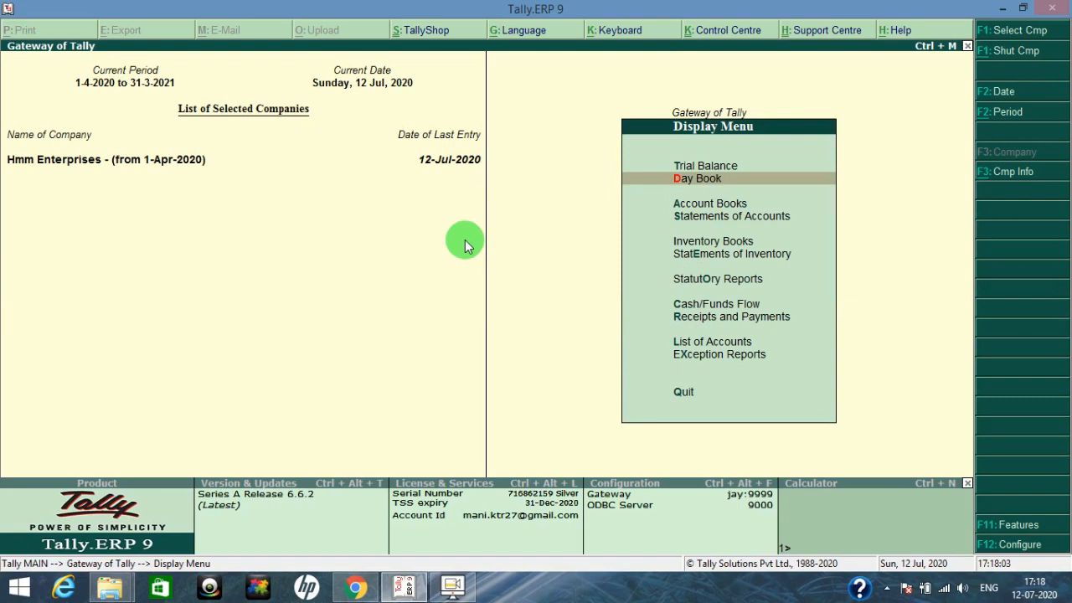
key(o)
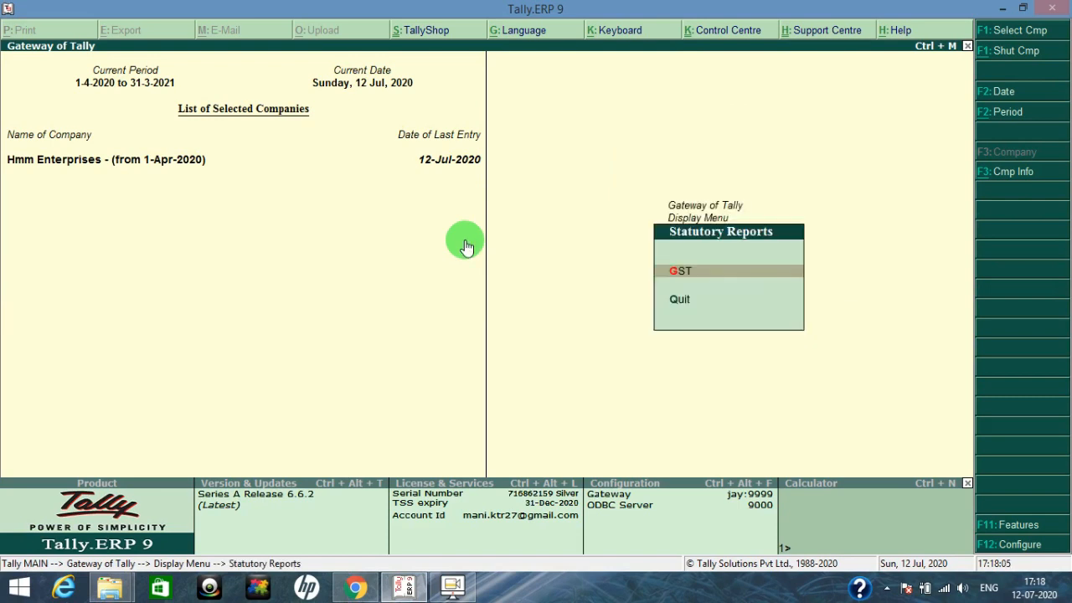
key(g)
key(Down)
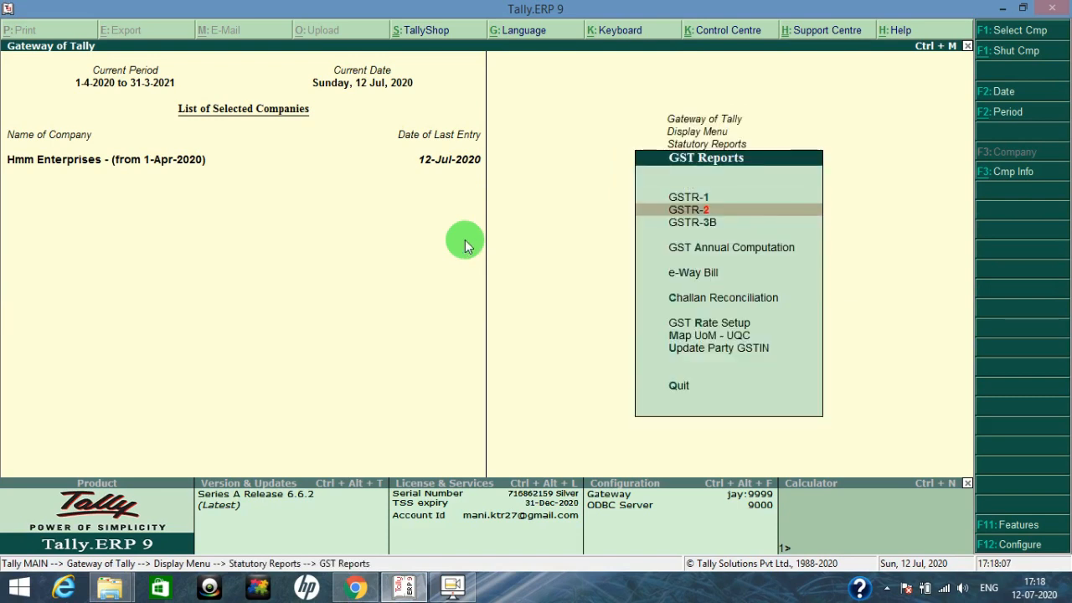
key(Down)
click(465, 241)
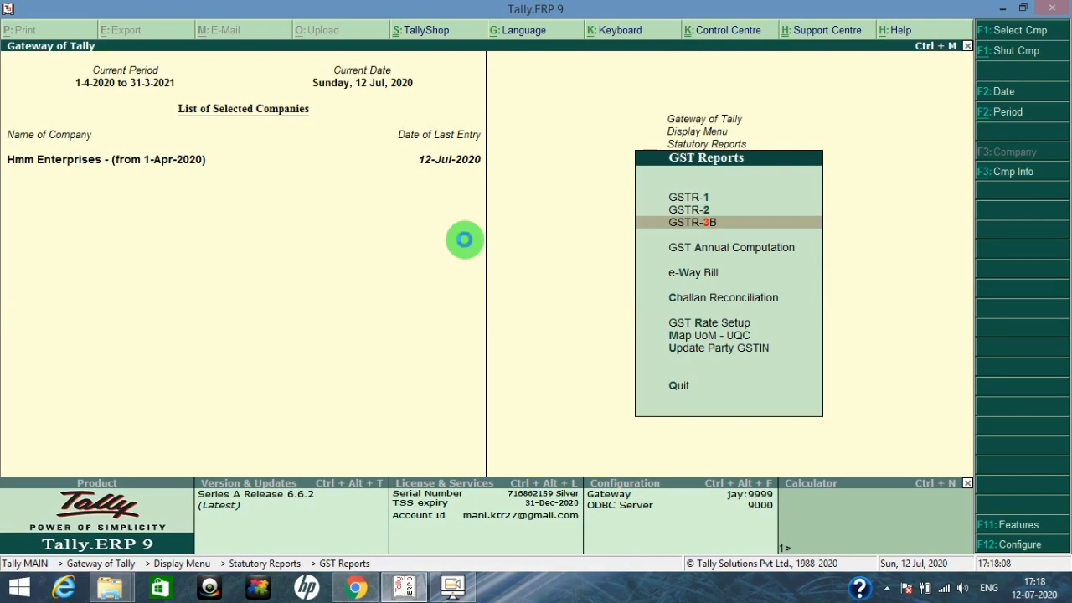
key(Return)
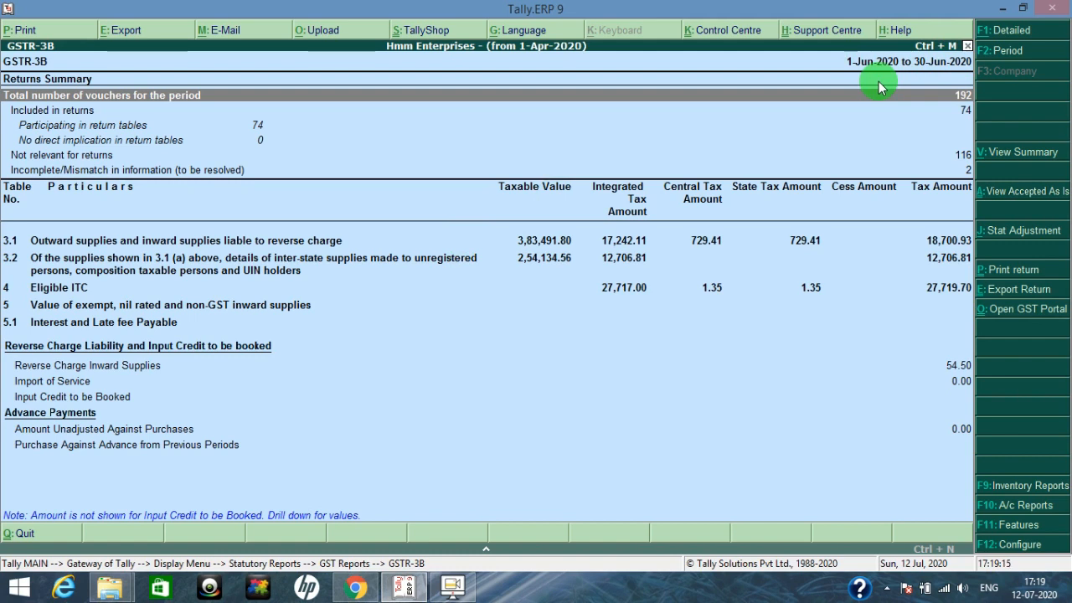
Drill into the incomplete/mismatch vouchers of GSTR-3B and view the exception details of the C.S. TEXTILES purchase voucher.
key(Down)
key(Down)
key(Down)
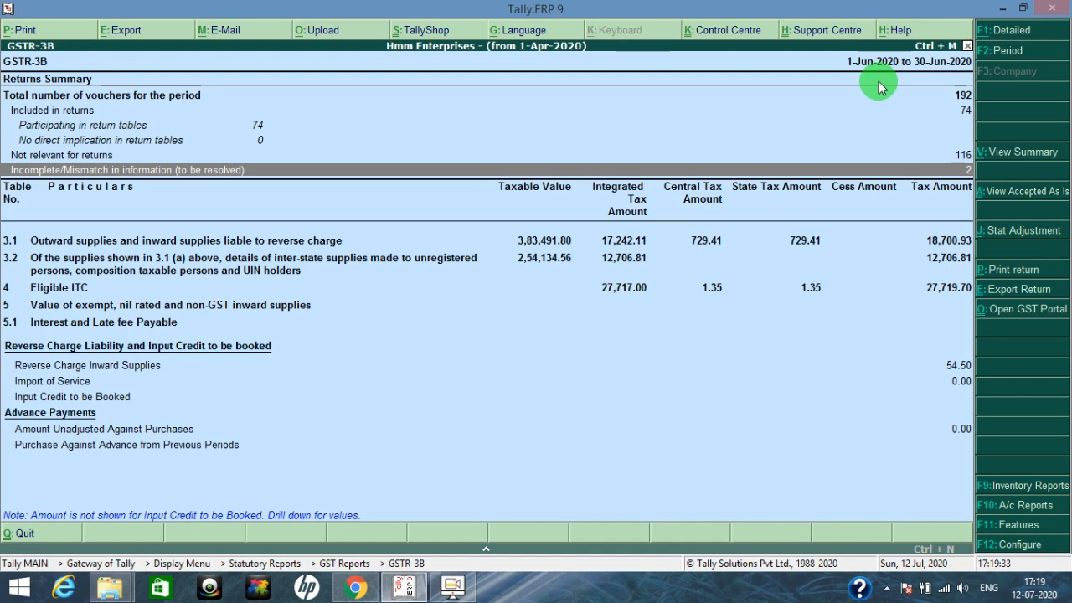
key(Return)
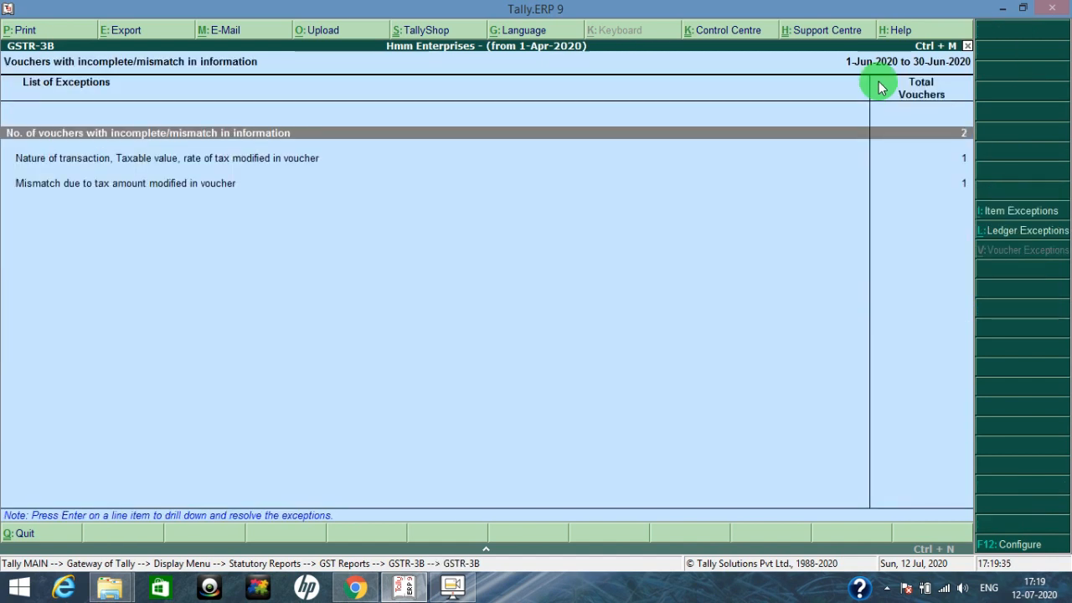
key(Down)
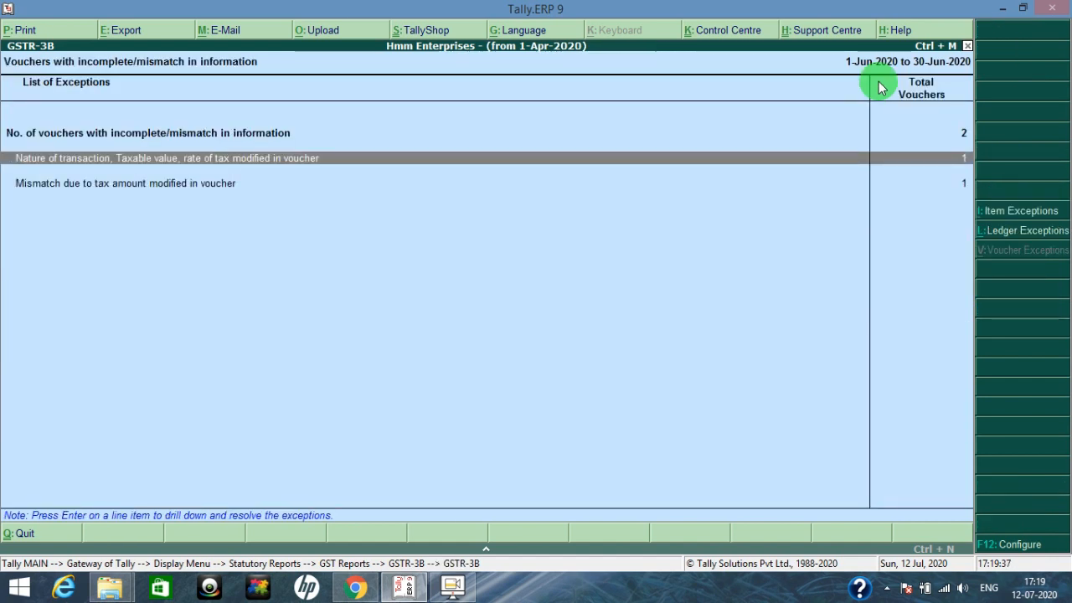
key(Up)
key(Return)
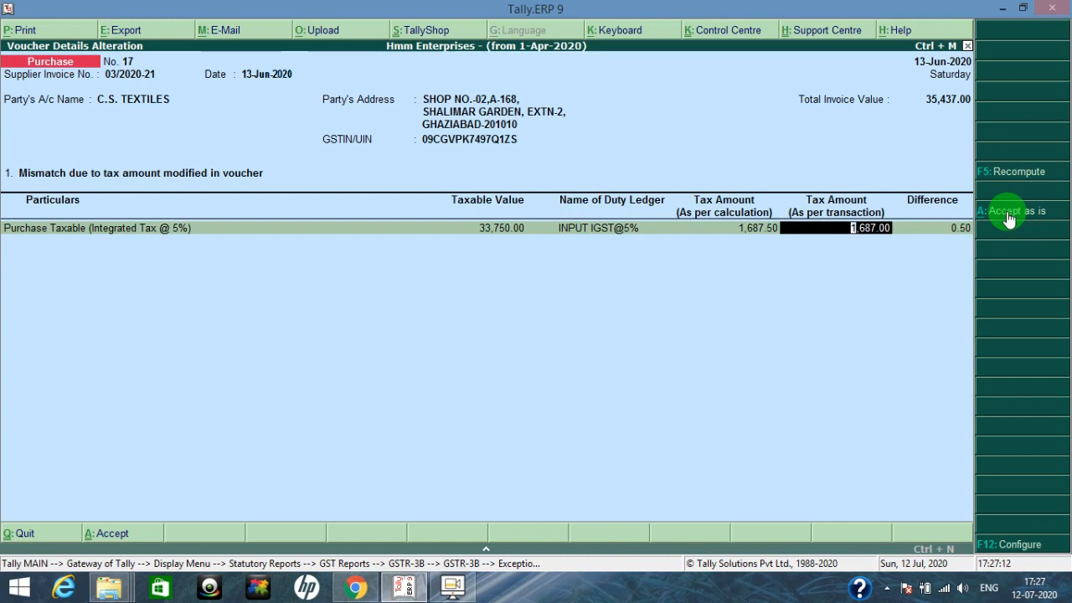
Go back to the exceptions list and view the vouchers under "Mismatch due to tax amount modified in voucher".
key(Escape)
key(Escape)
key(Return)
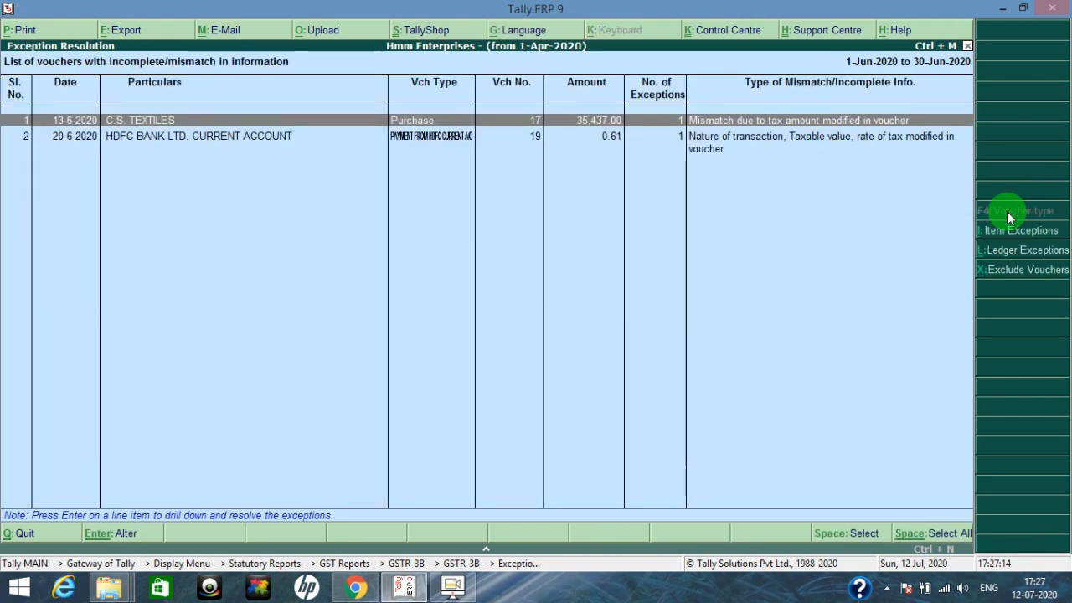
key(Escape)
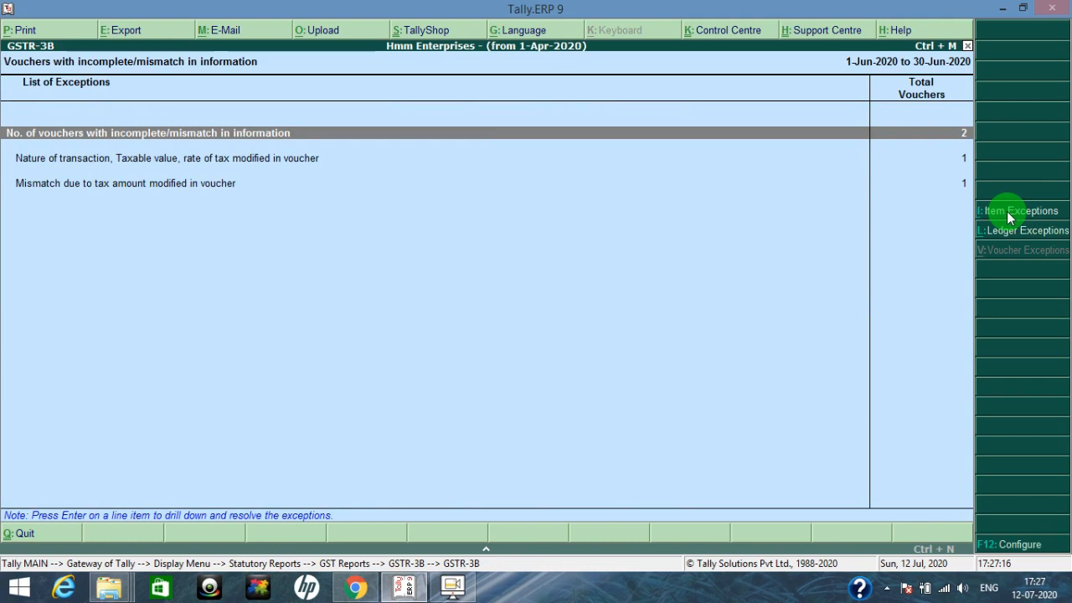
key(Down)
key(Down)
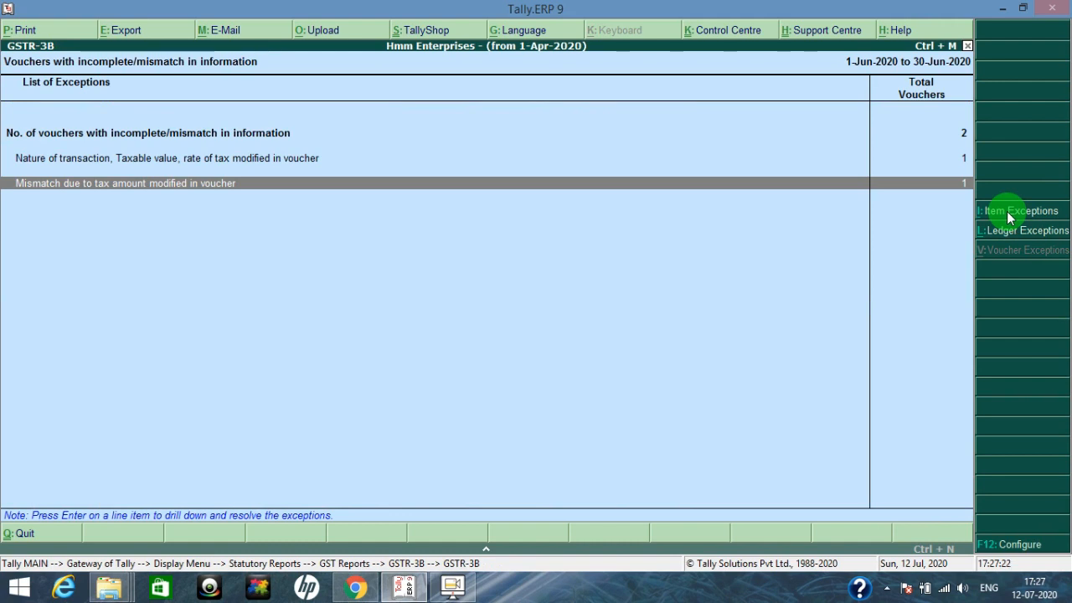
key(Return)
key(Escape)
key(Return)
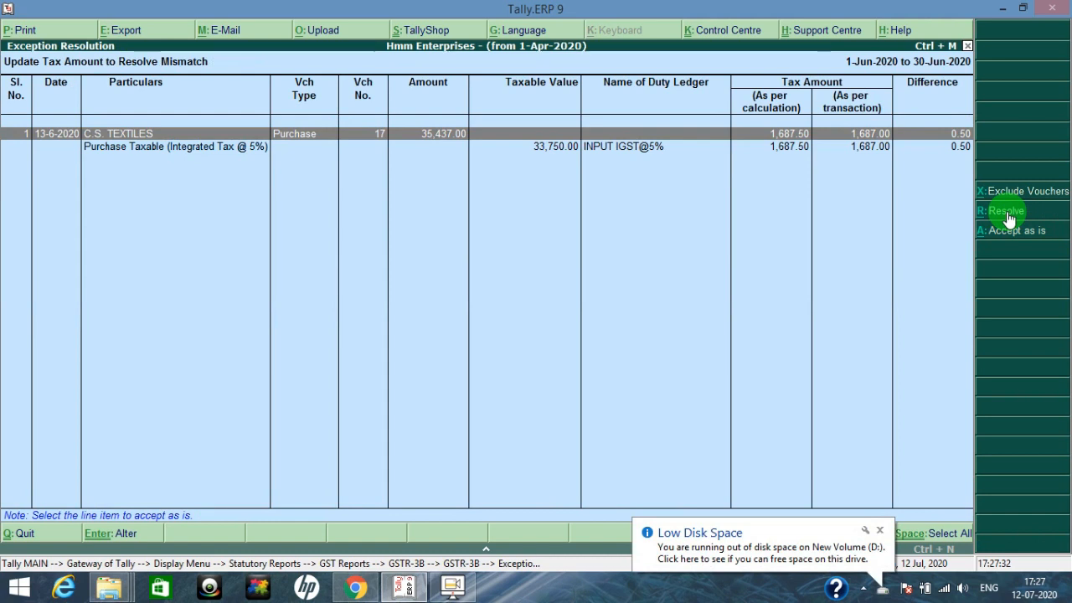
Inspect the original C.S. TEXTILES purchase voucher, quit it without saving, and return to the exceptions list.
click(1007, 213)
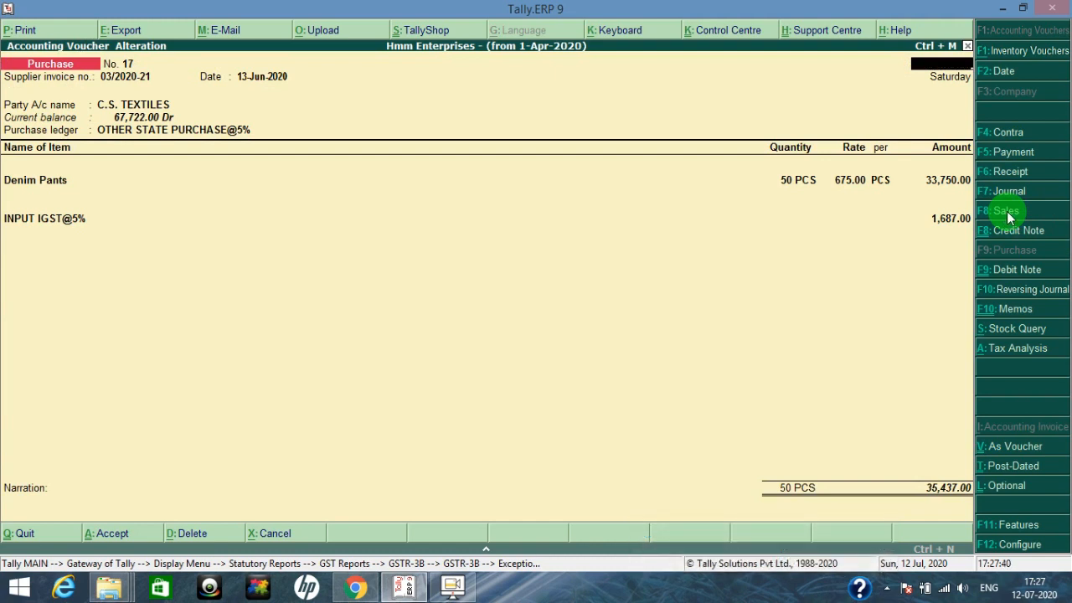
key(Escape)
key(y)
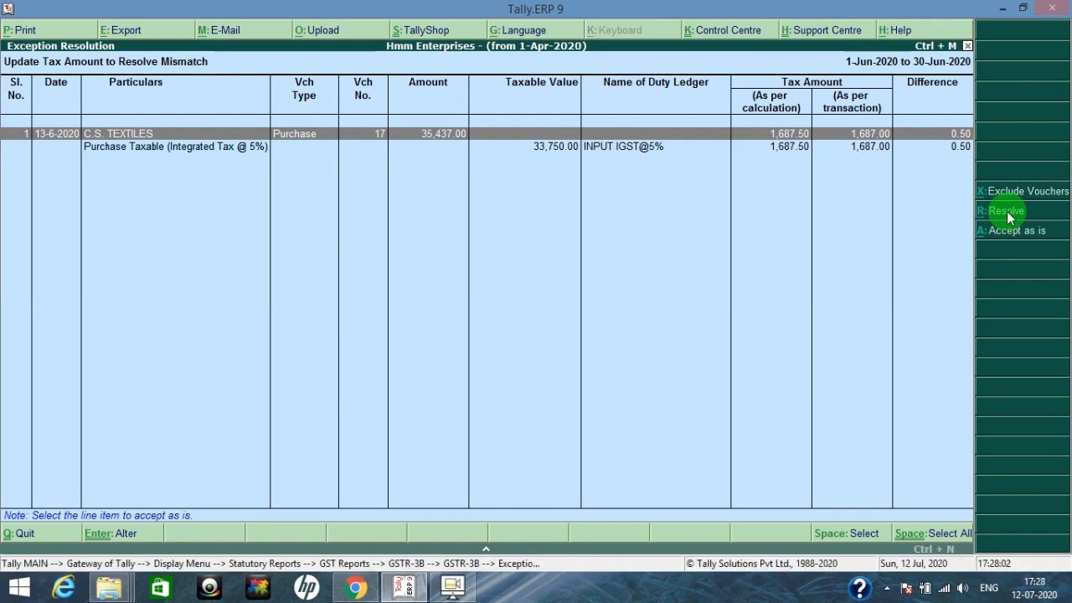
click(1007, 216)
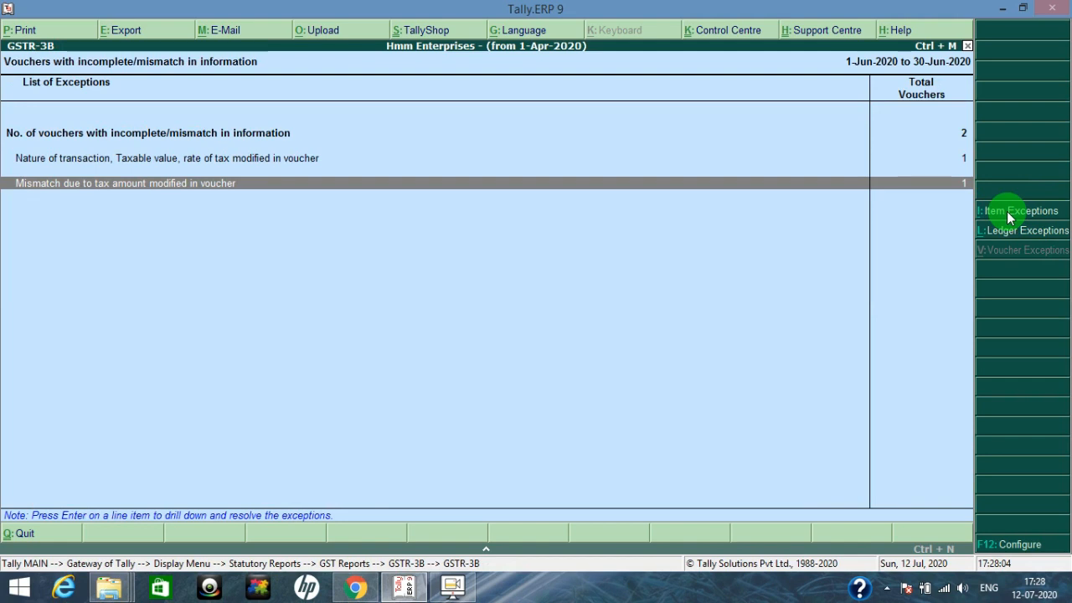
Review the exception for modified nature of transaction, taxable value and rate of tax, and return to the exceptions list.
key(Up)
key(Return)
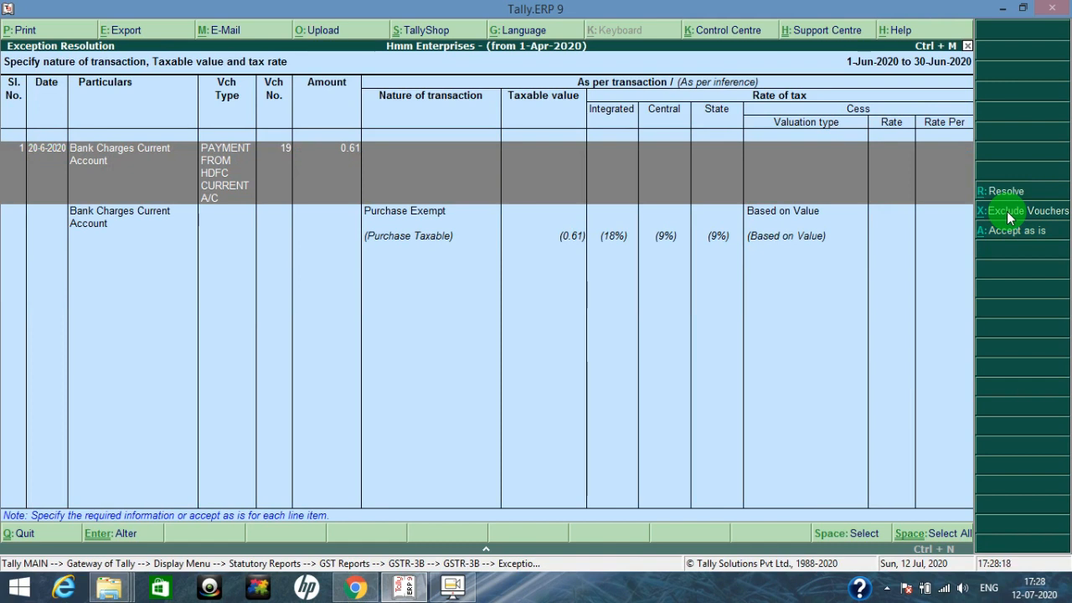
click(1009, 216)
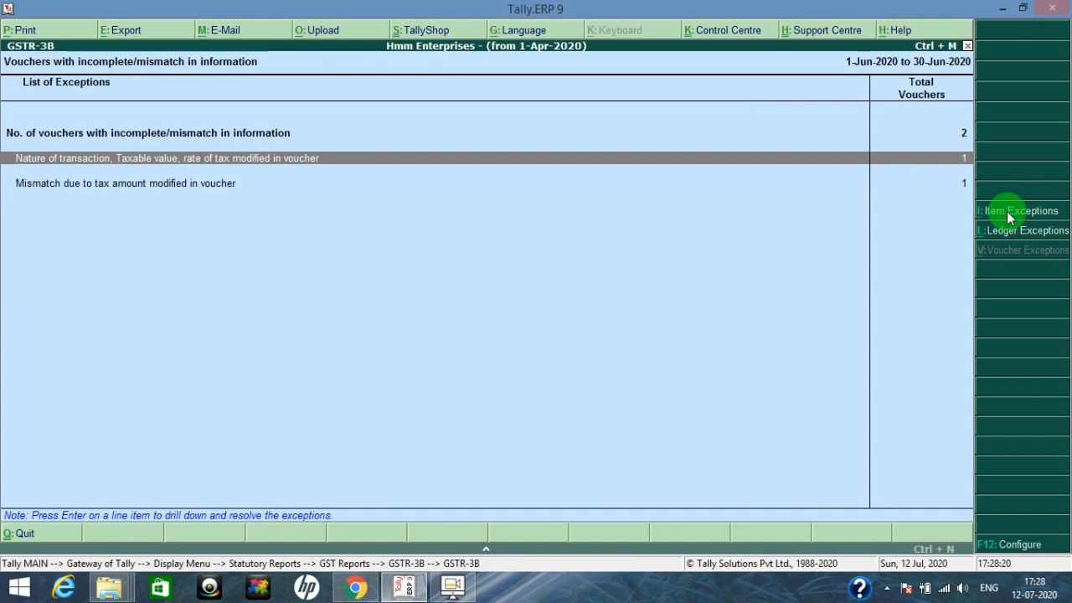
Open the full list of mismatched vouchers and accept the C.S. TEXTILES purchase voucher as is.
key(Up)
key(Return)
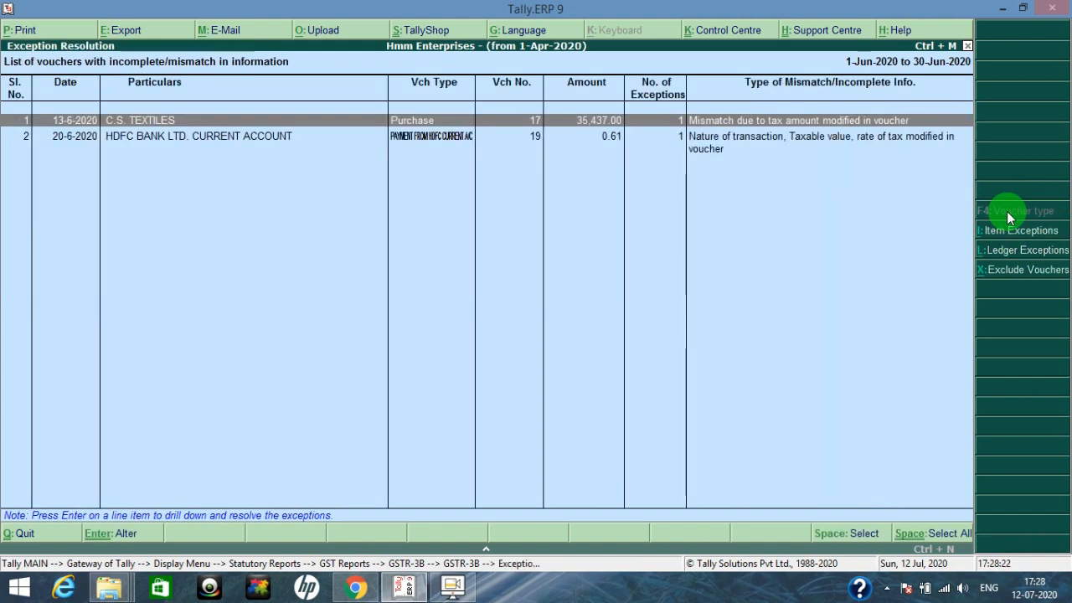
key(Return)
click(1008, 215)
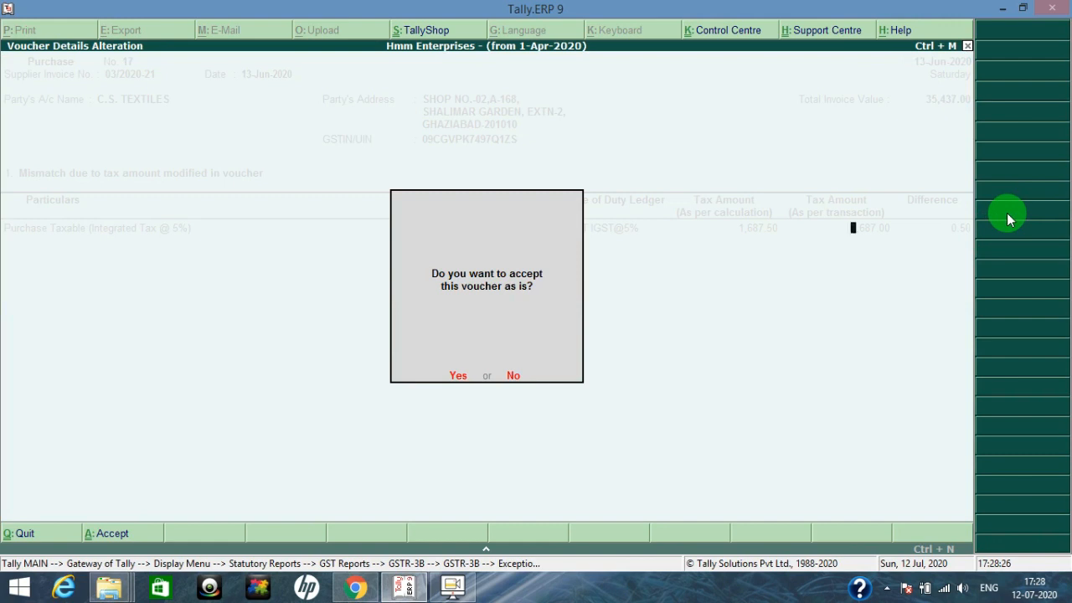
key(Return)
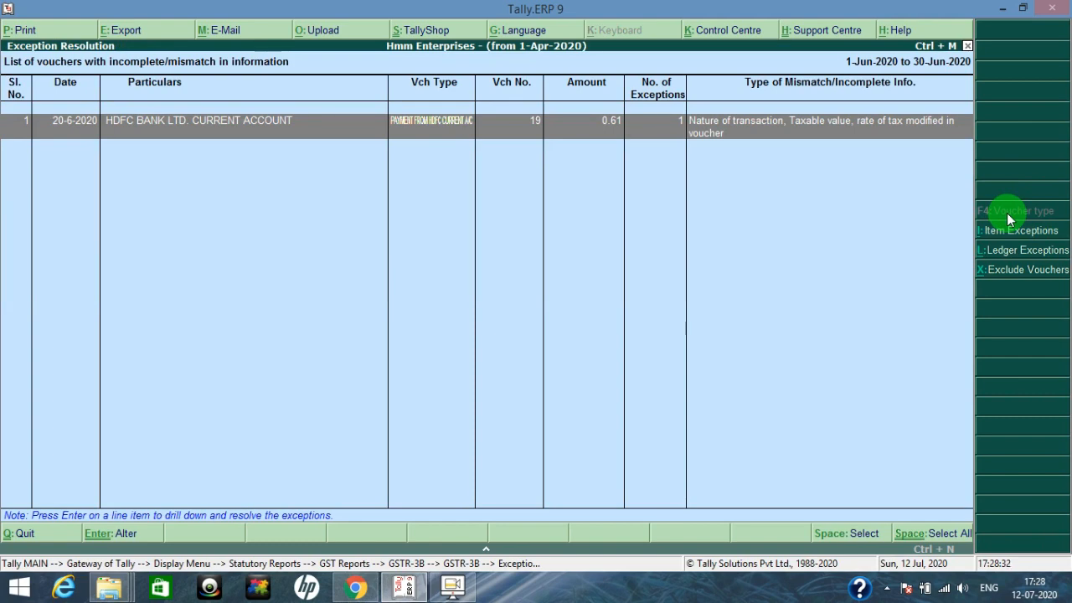
Open the HDFC BANK LTD. CURRENT ACCOUNT voucher's exception and keep Purchase Exempt as the nature of transaction for its bank charges.
key(Return)
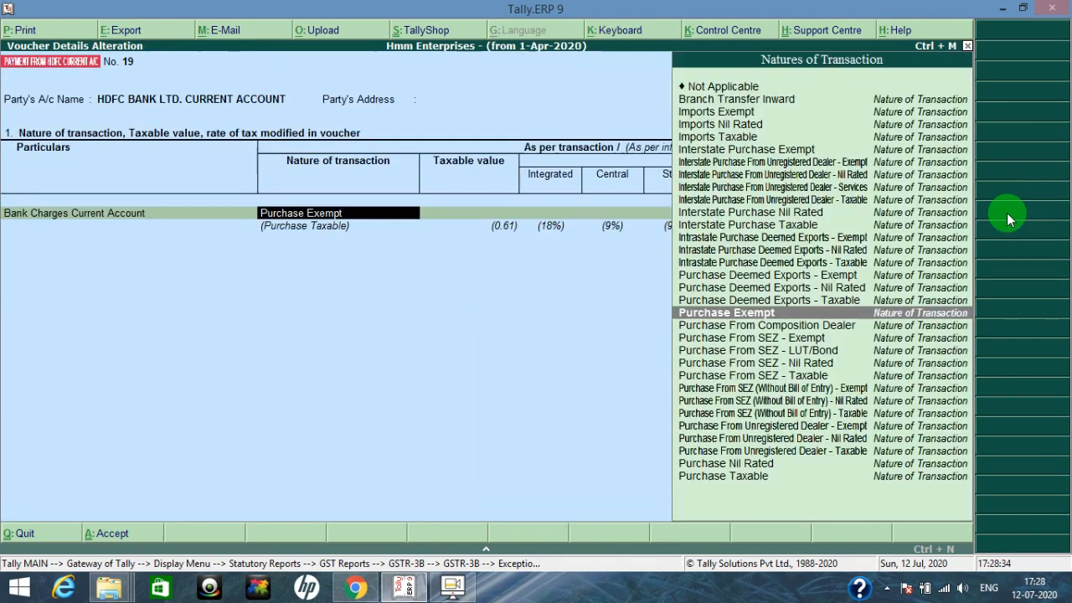
key(Return)
key(Return)
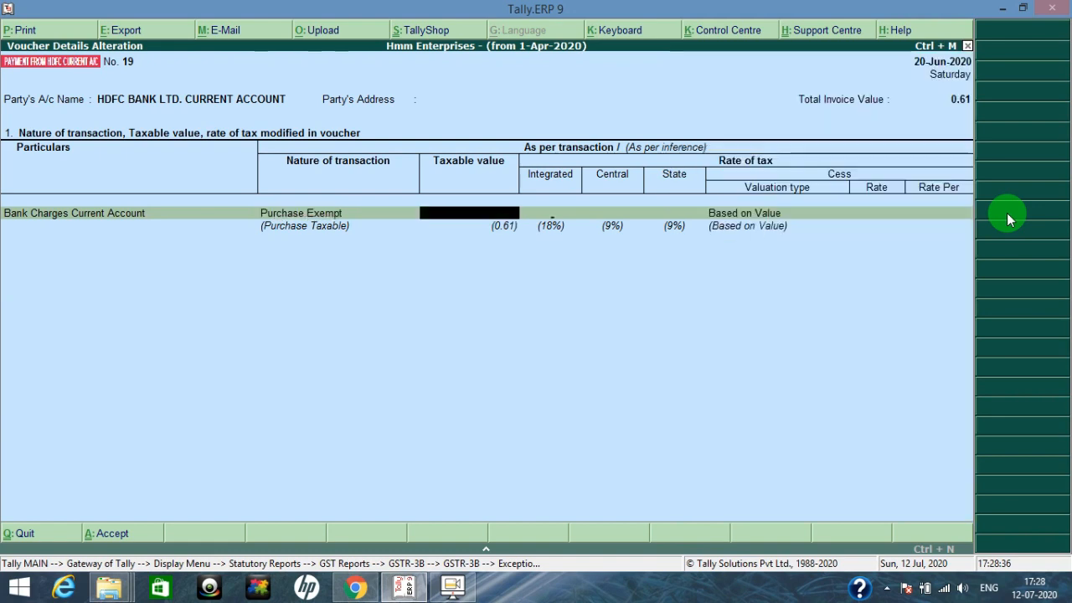
key(BackSpace)
key(BackSpace)
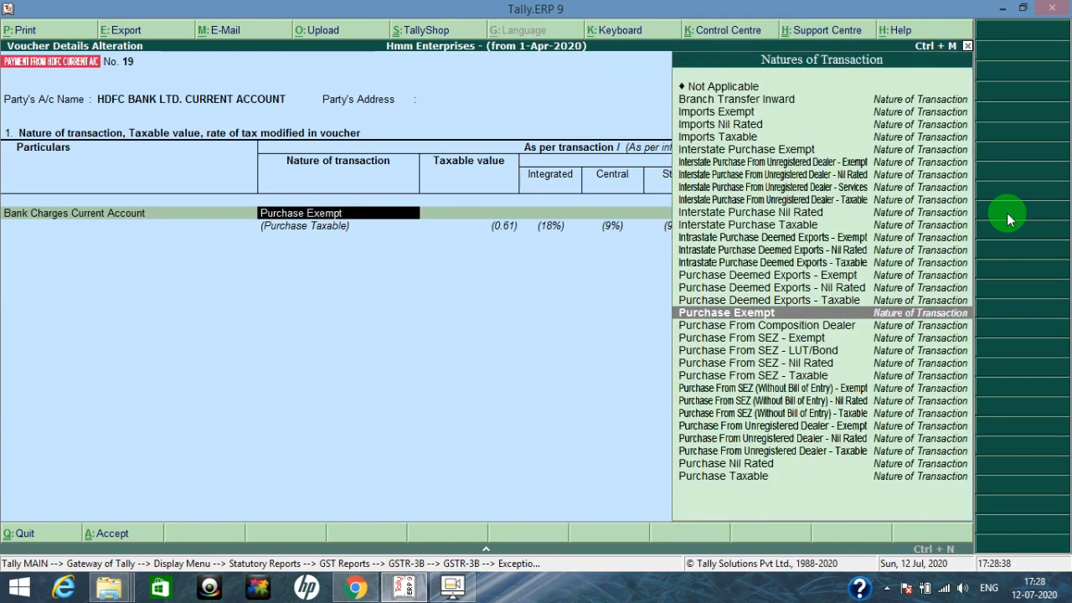
key(Return)
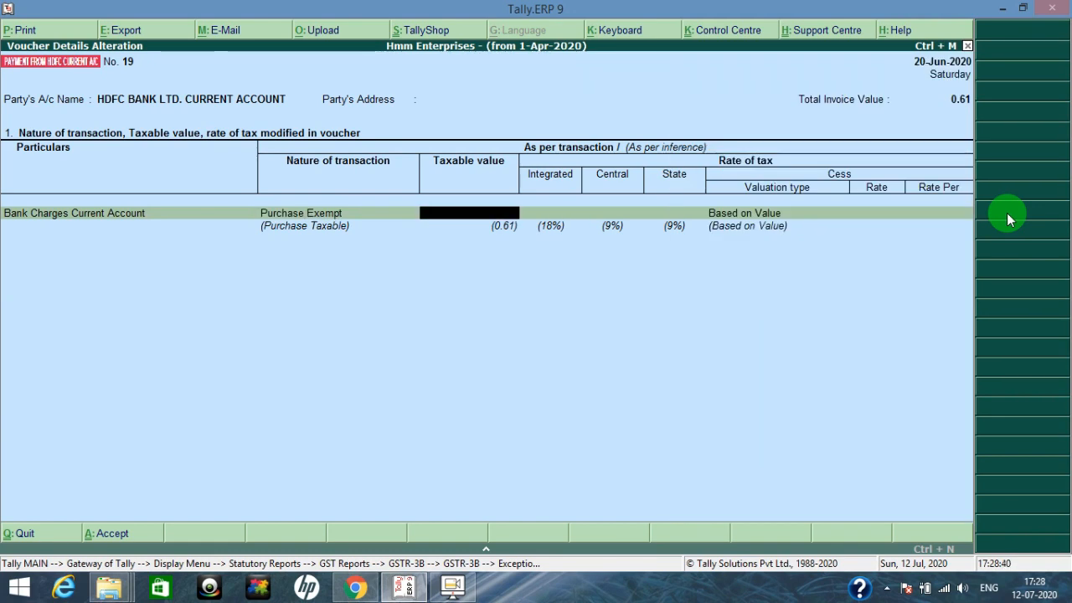
Set the taxable value of the bank charges line to 0.61, leave the tax rates blank, and accept the voucher.
text(.061)
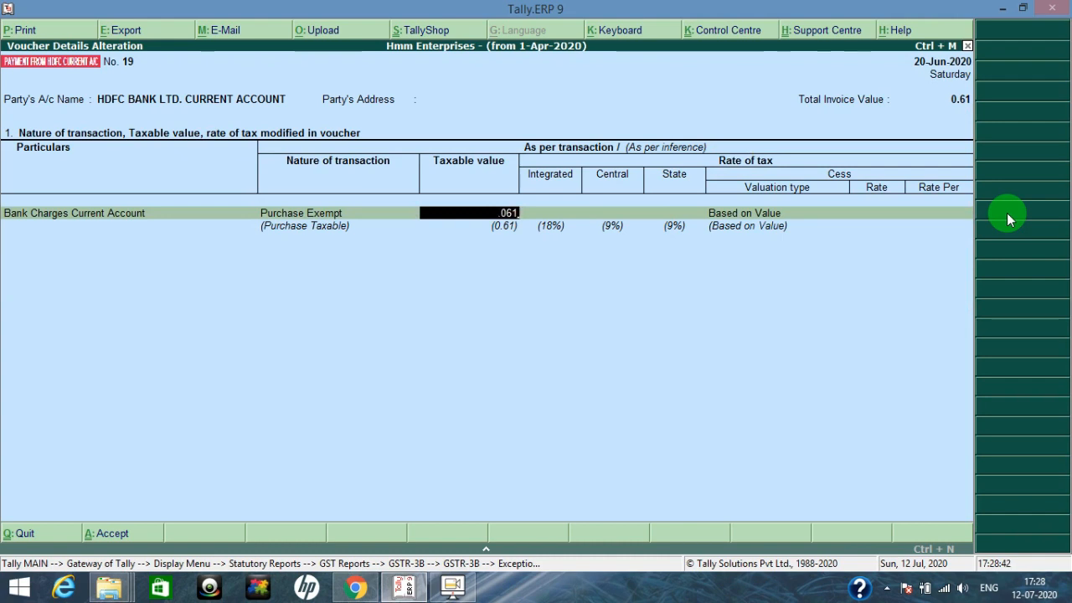
key(Return)
key(BackSpace)
key(BackSpace)
text(.61)
key(Return)
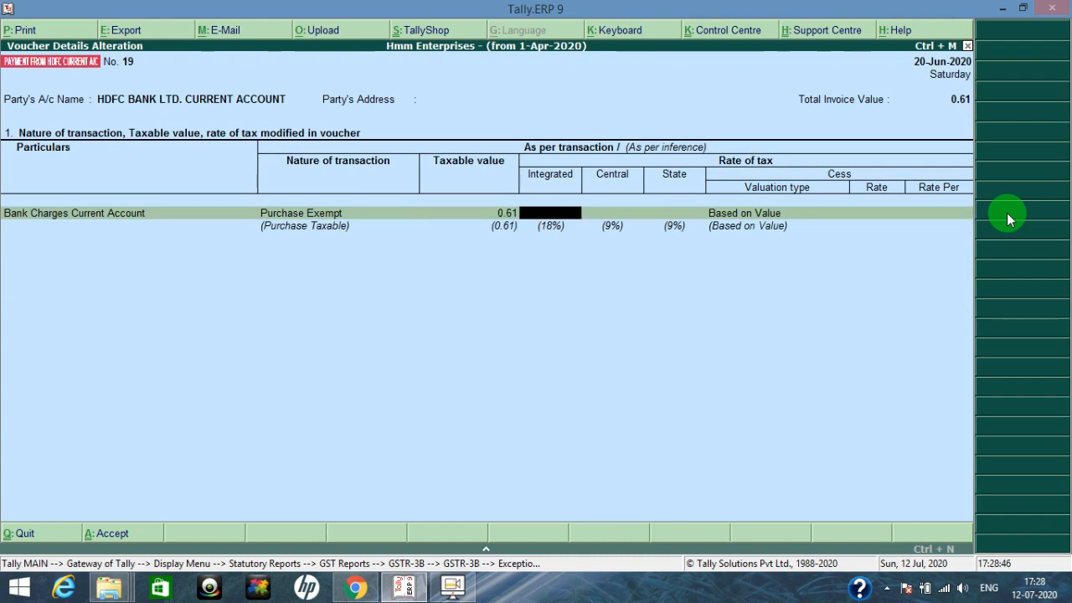
key(Return)
key(Return)
key(Return)
key(Return)
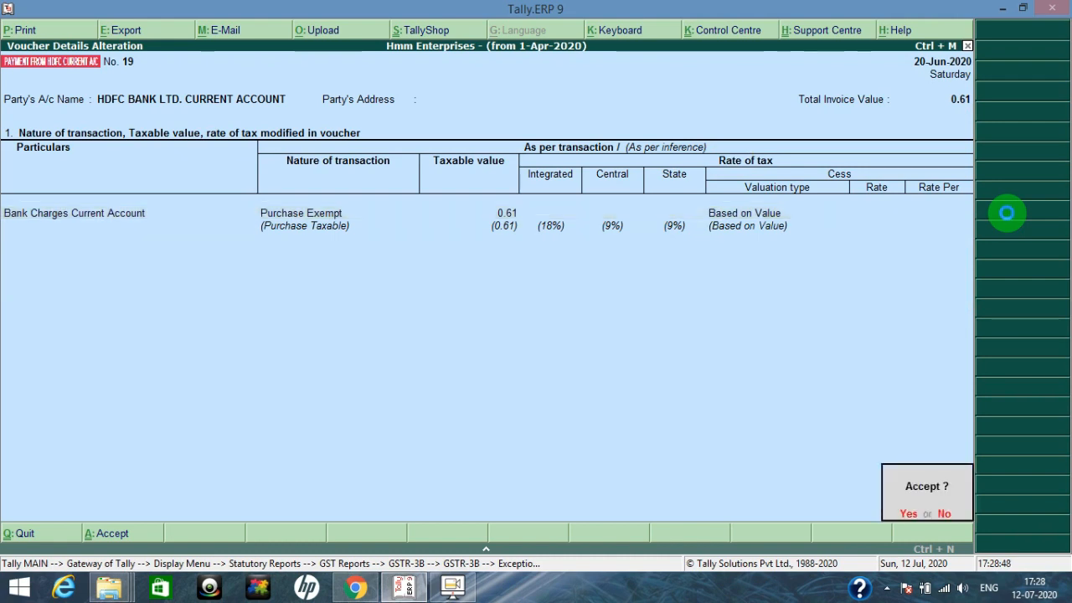
key(Return)
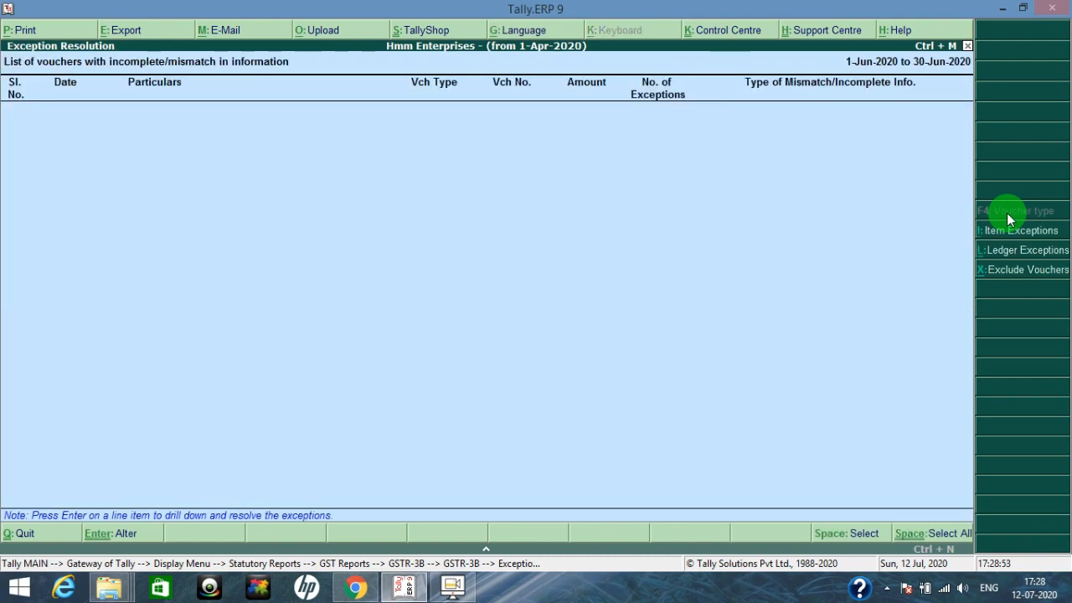
Return to the GSTR-3B returns summary and check its voucher figures and return tables.
key(Escape)
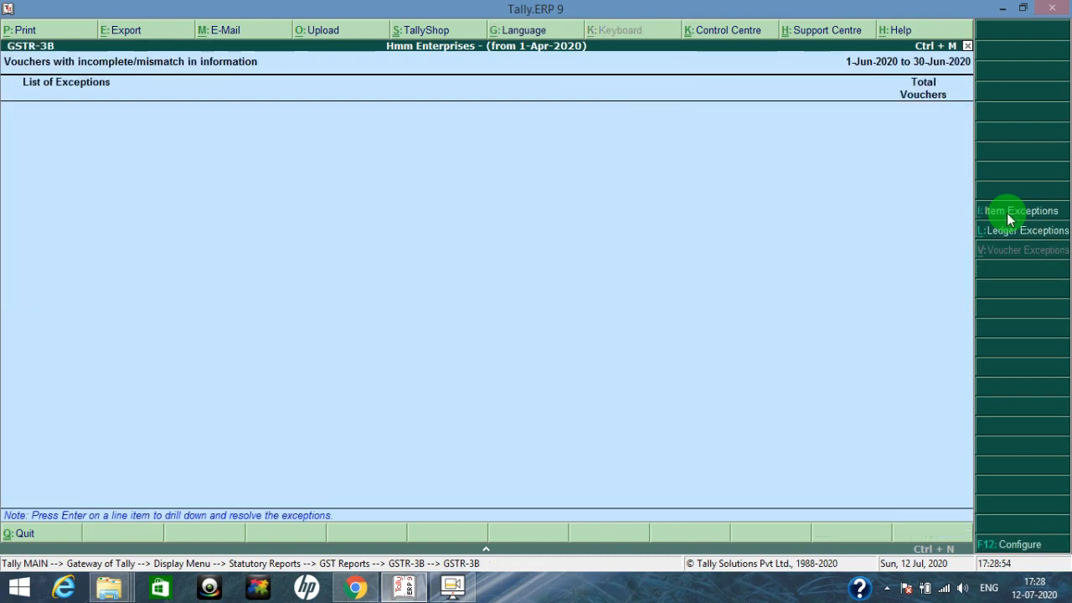
key(Escape)
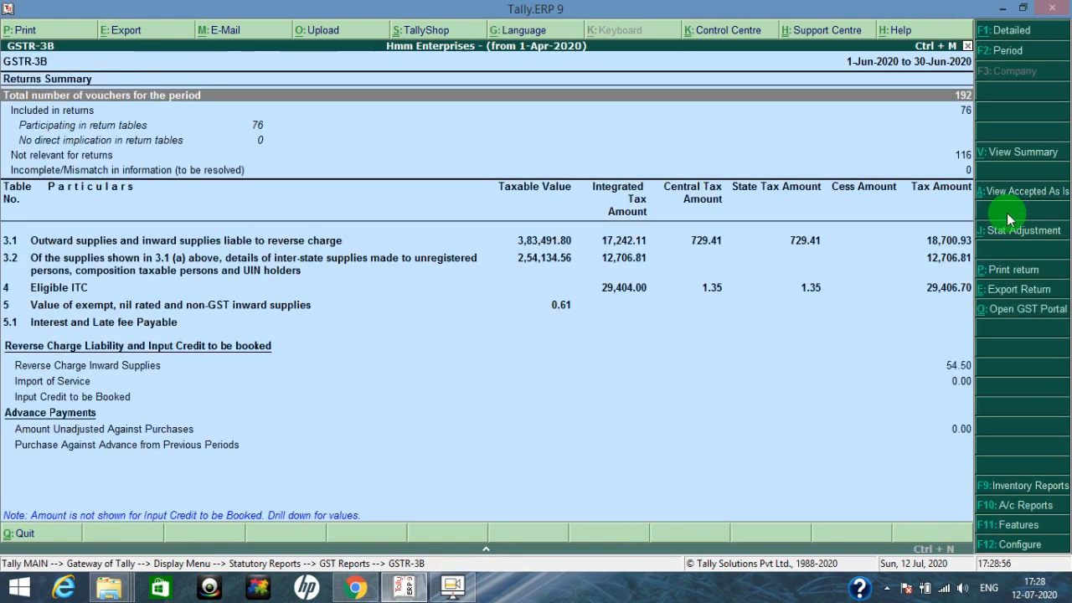
key(Down)
key(Down)
key(Down)
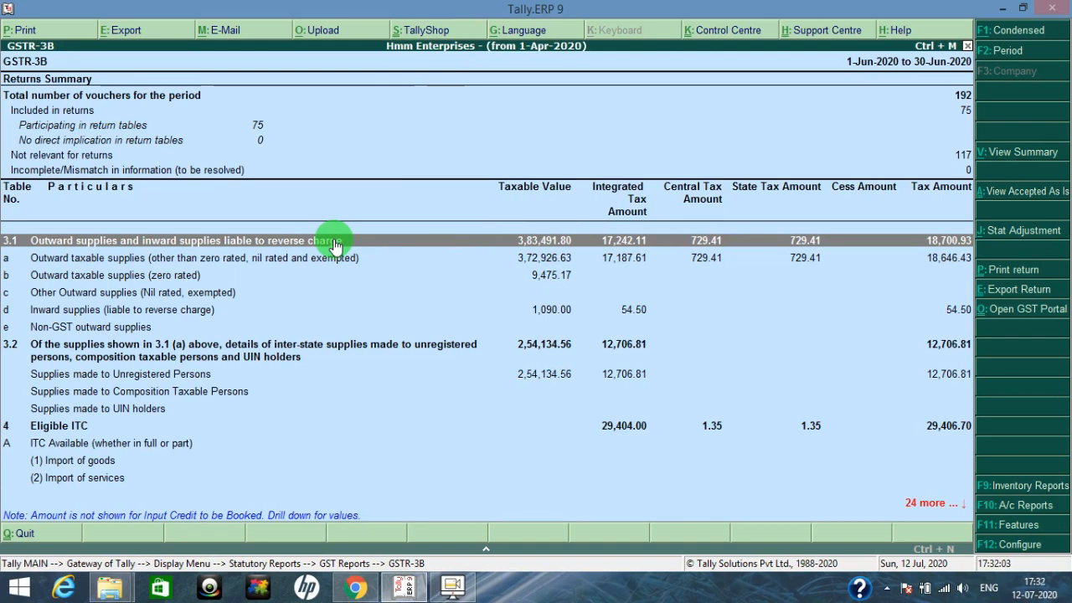
Compare the condensed and detailed GSTR-3B return formats, and switch the report to its summary view.
click(1021, 42)
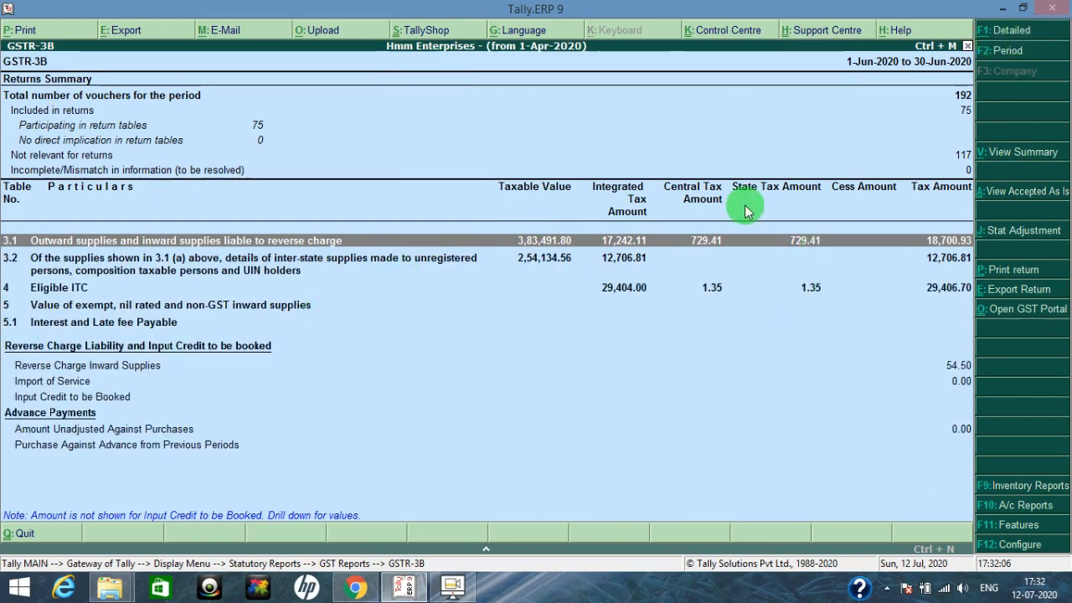
click(1014, 35)
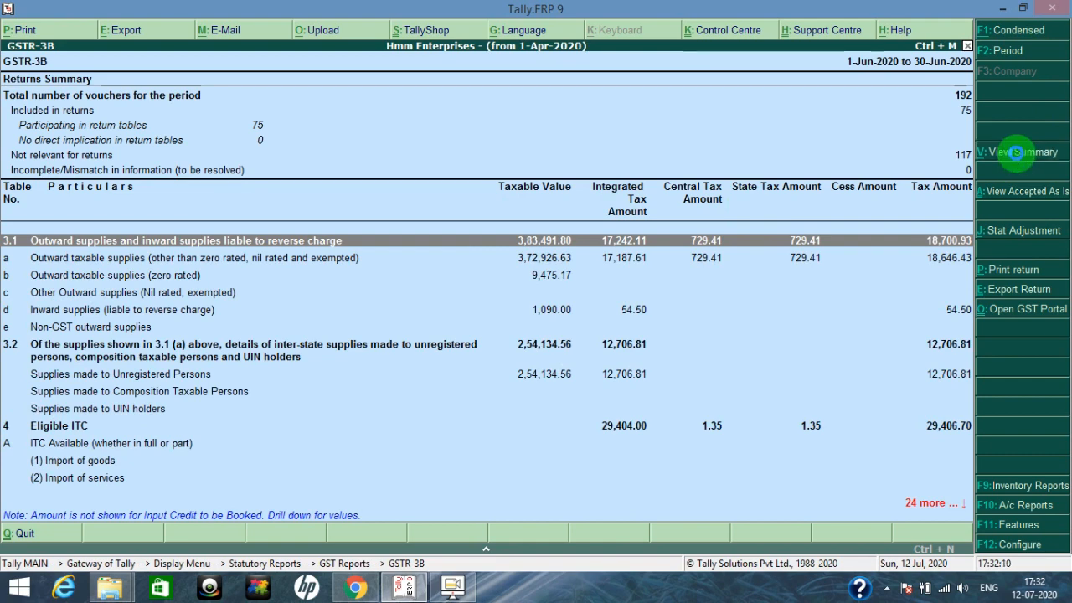
click(1013, 152)
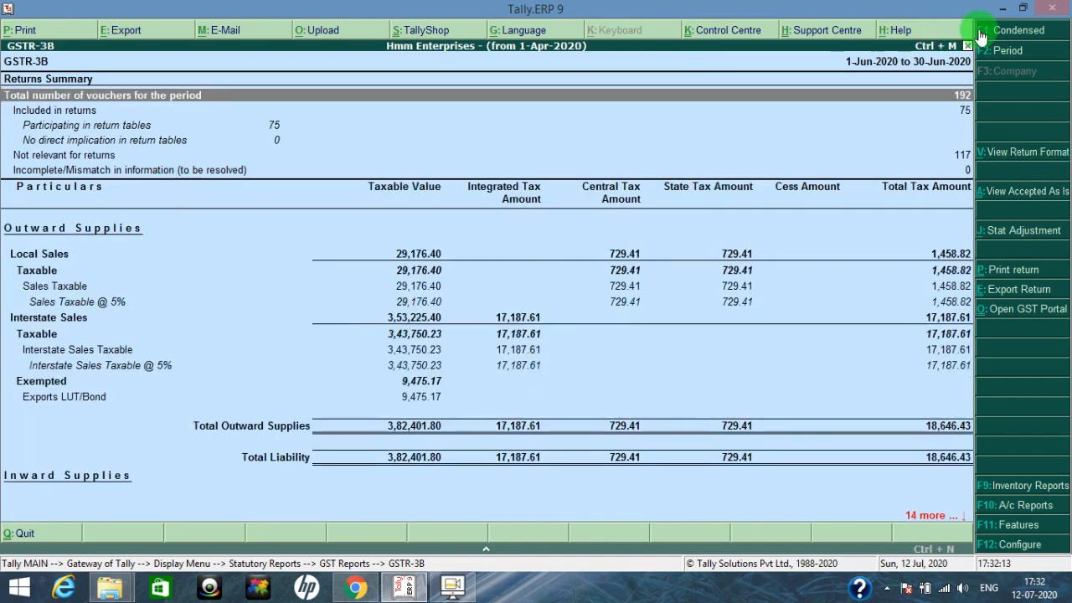
Show the GSTR-3B report in its condensed return format and start exporting the return as JSON (Data Interchange).
click(1019, 34)
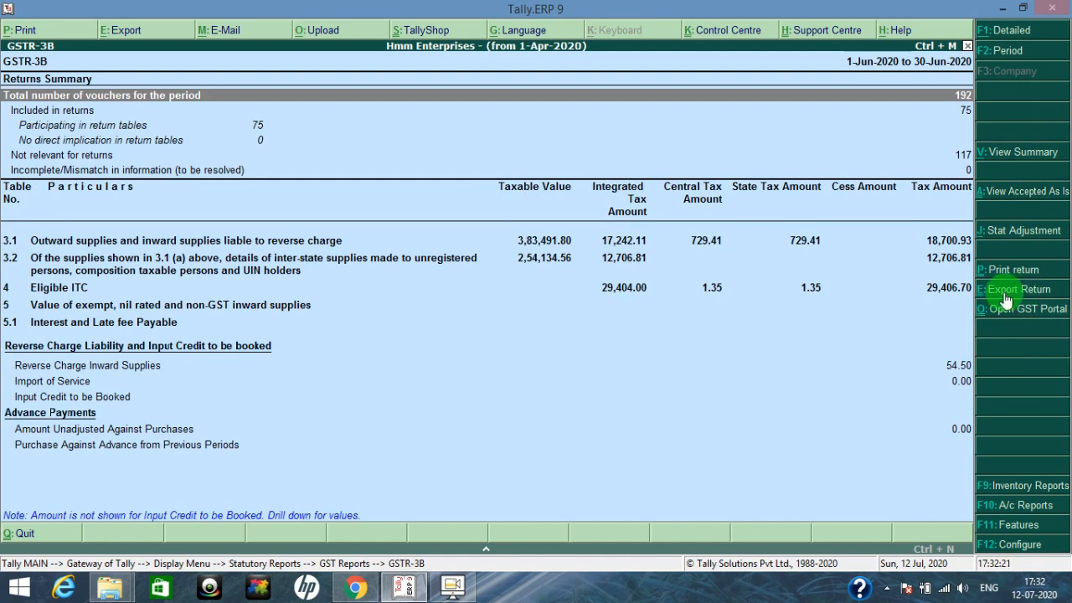
click(1018, 290)
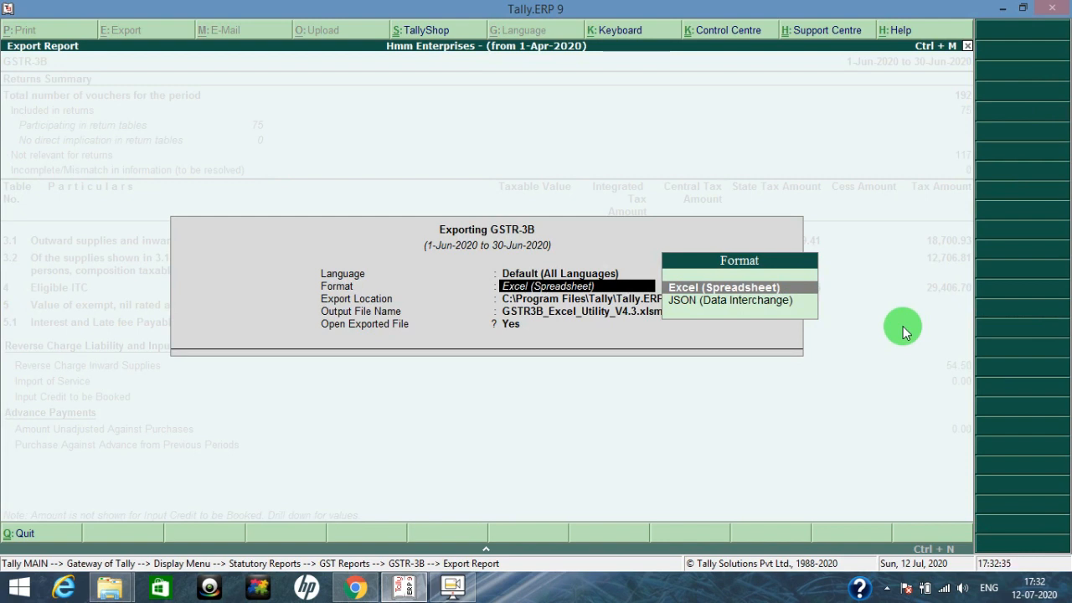
key(Down)
key(Return)
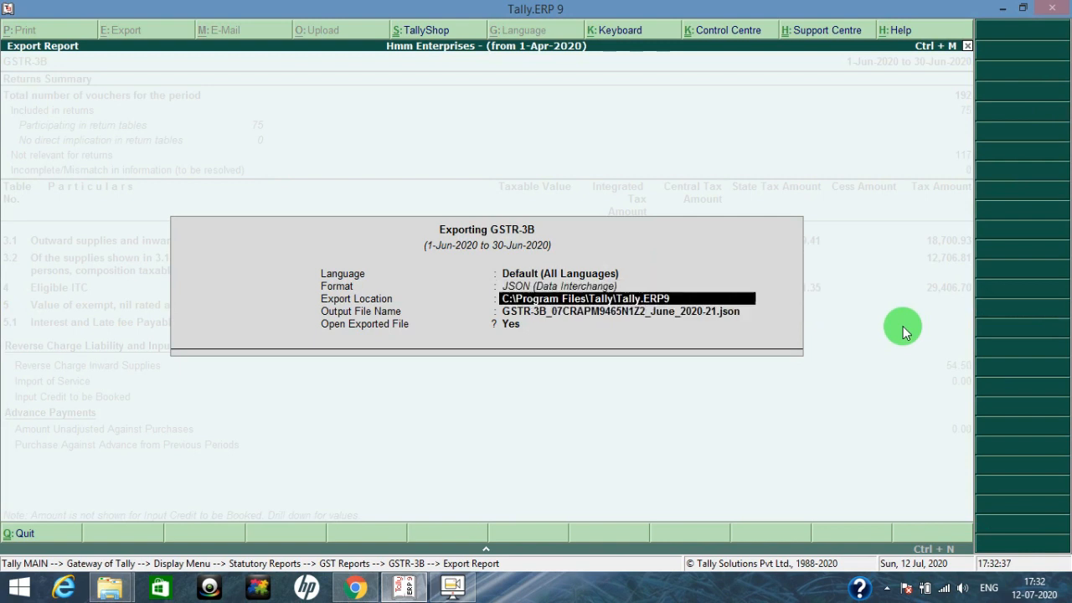
Set the export location to c:\, keep the suggested output file name with Open Exported File at Yes, and accept the export.
key(Return)
key(Up)
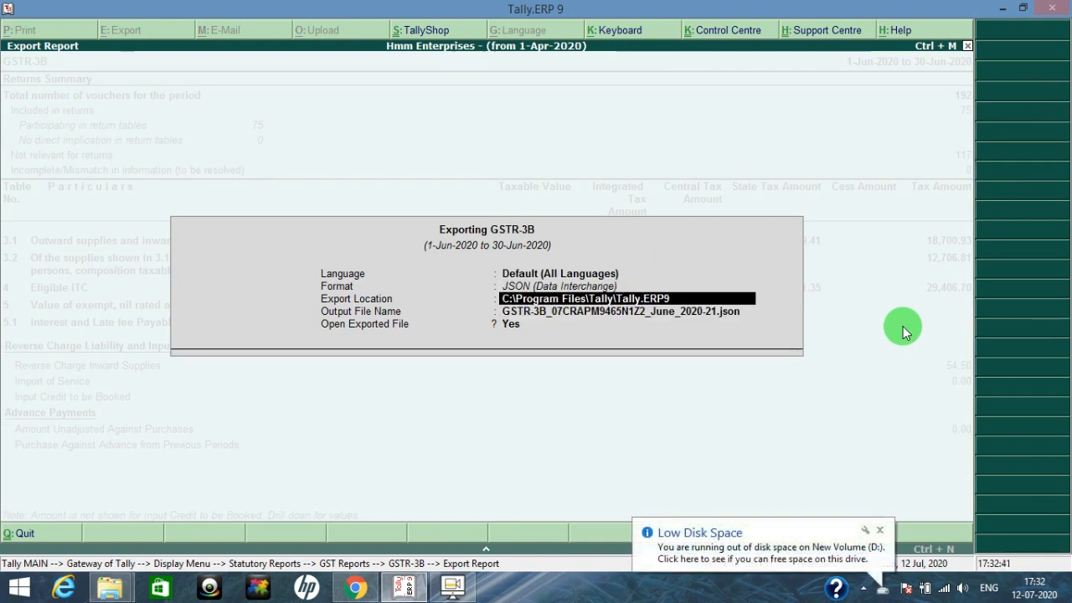
text(c)
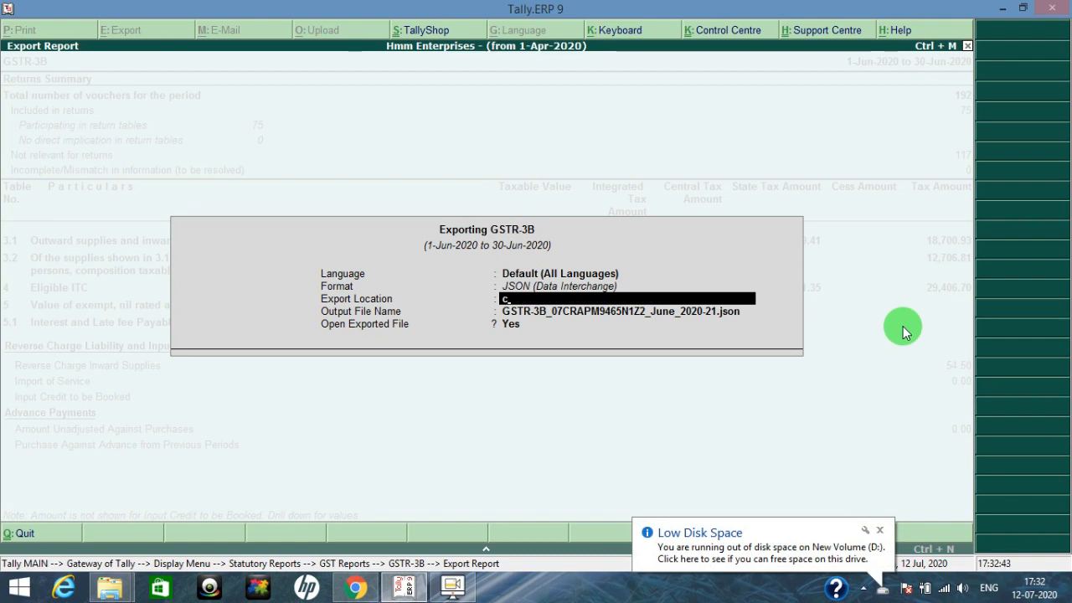
text(:\)
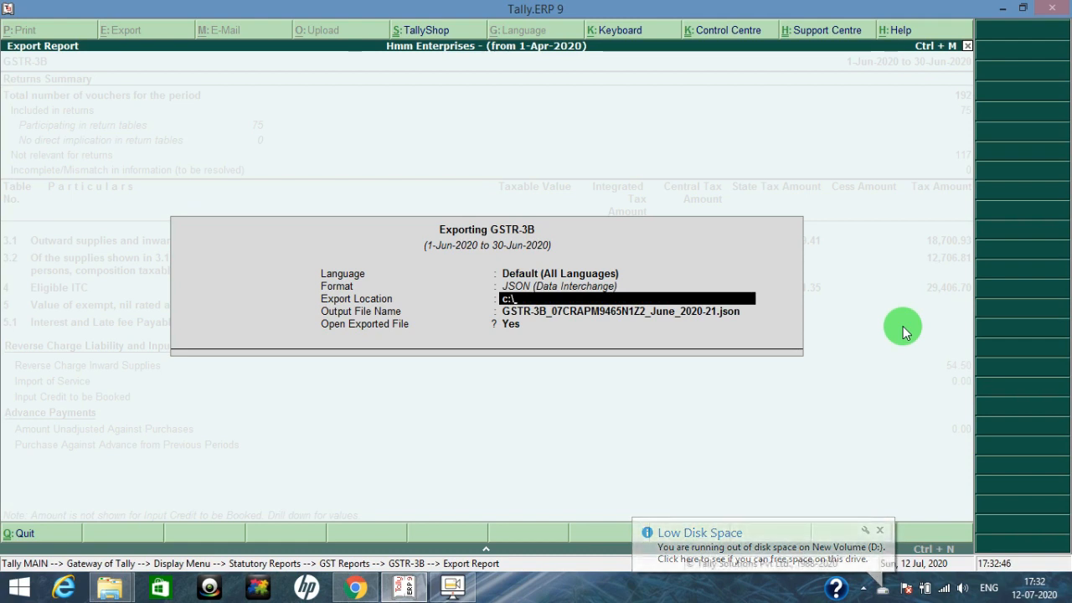
key(Return)
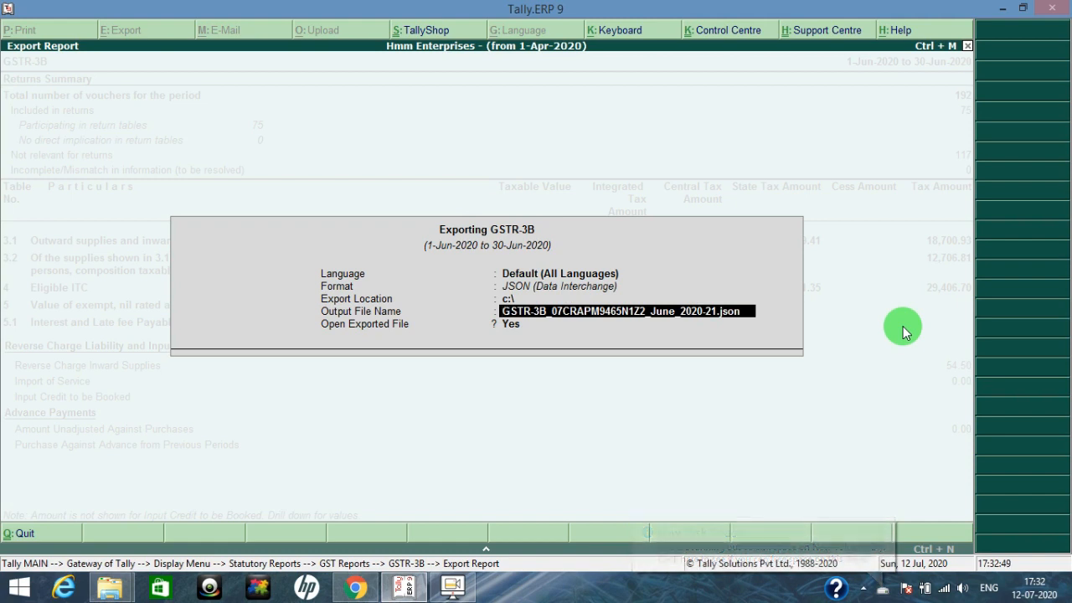
key(Return)
key(Return)
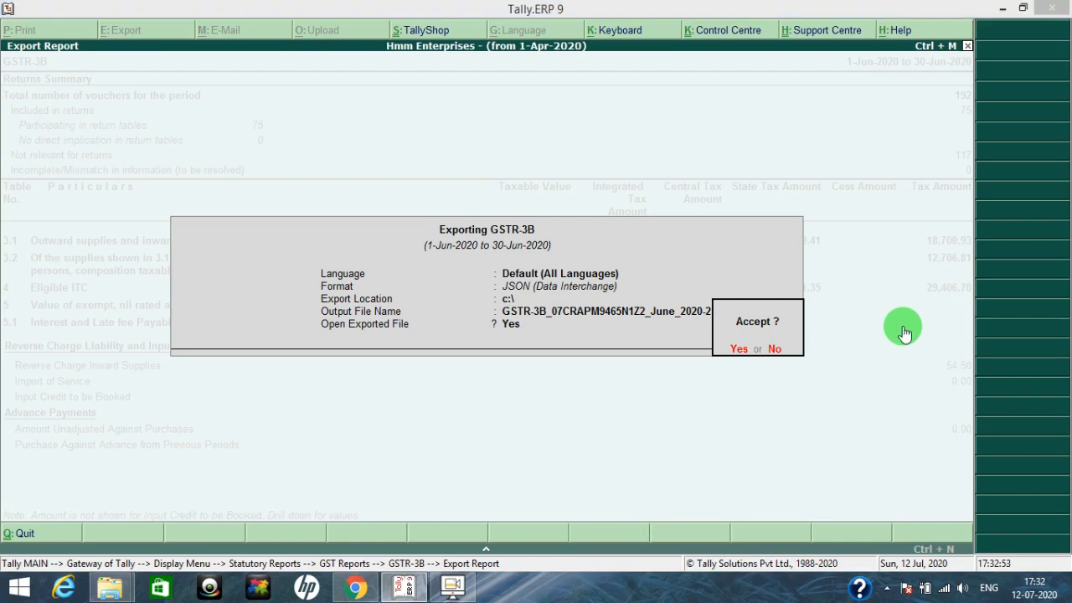
key(Return)
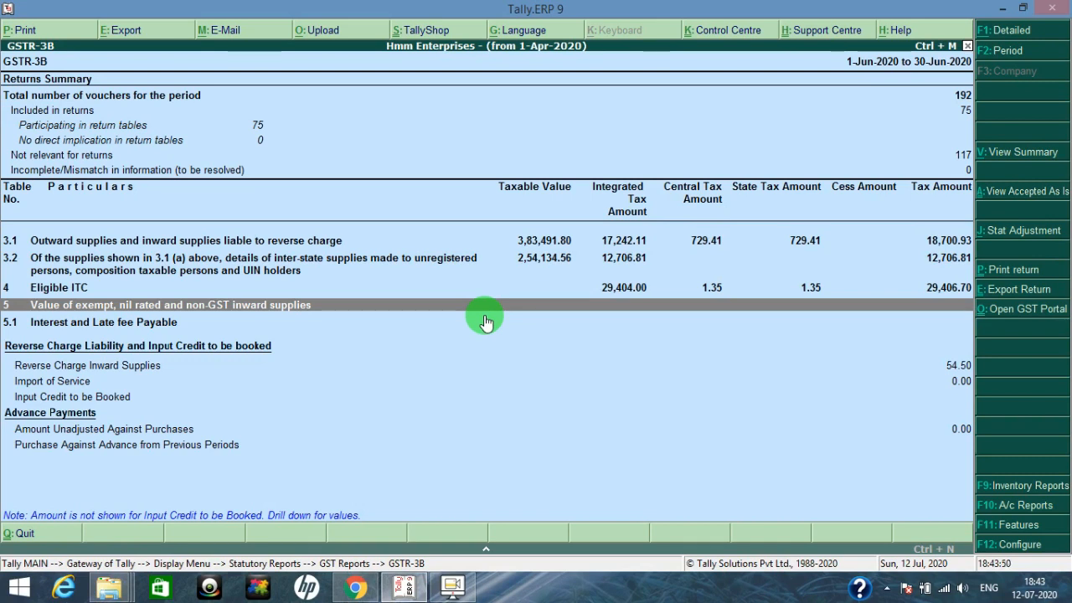
Review the report configuration for separate tax type columns and allowed tax difference without changing it, and leave the GSTR-3B report.
click(1017, 546)
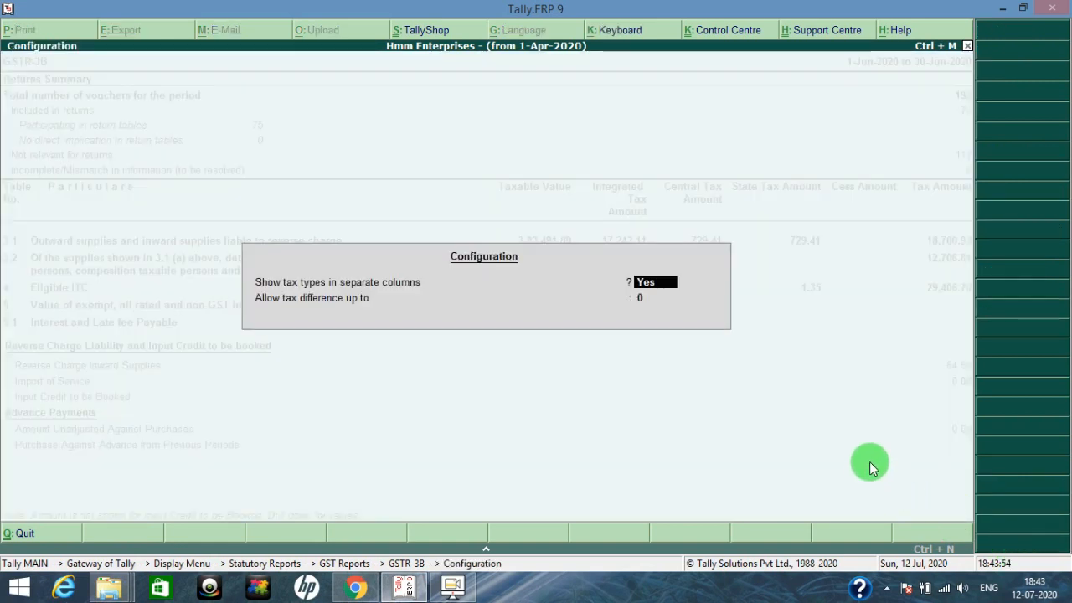
key(Return)
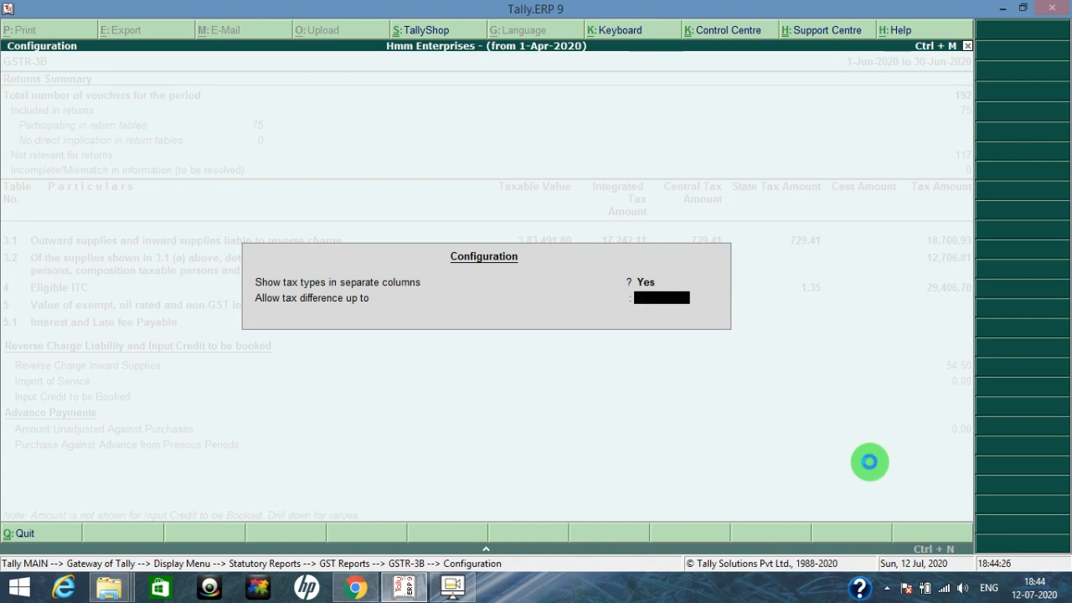
key(Return)
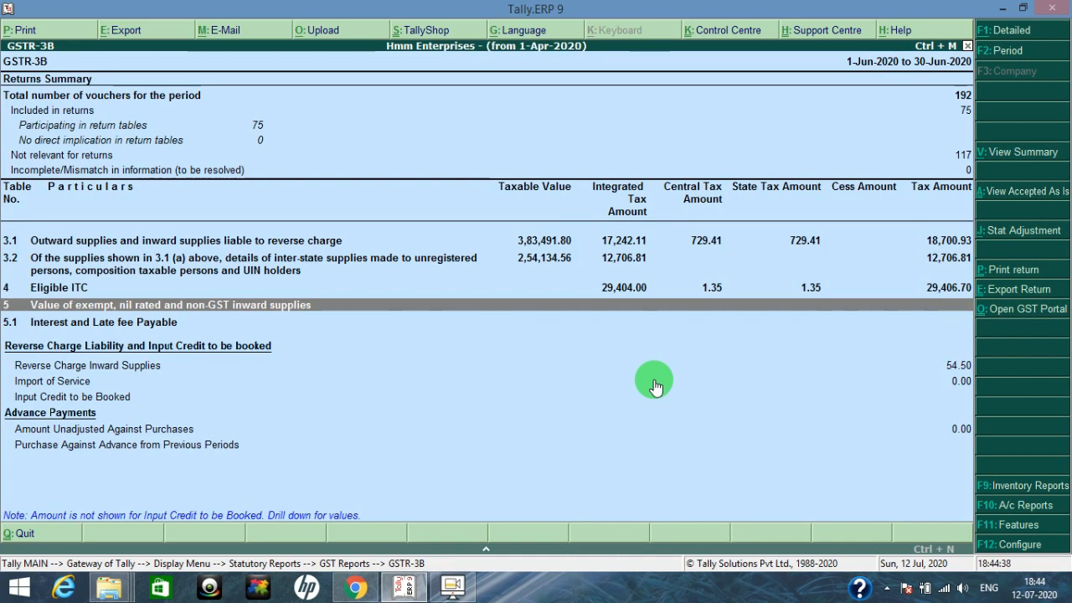
key(Escape)
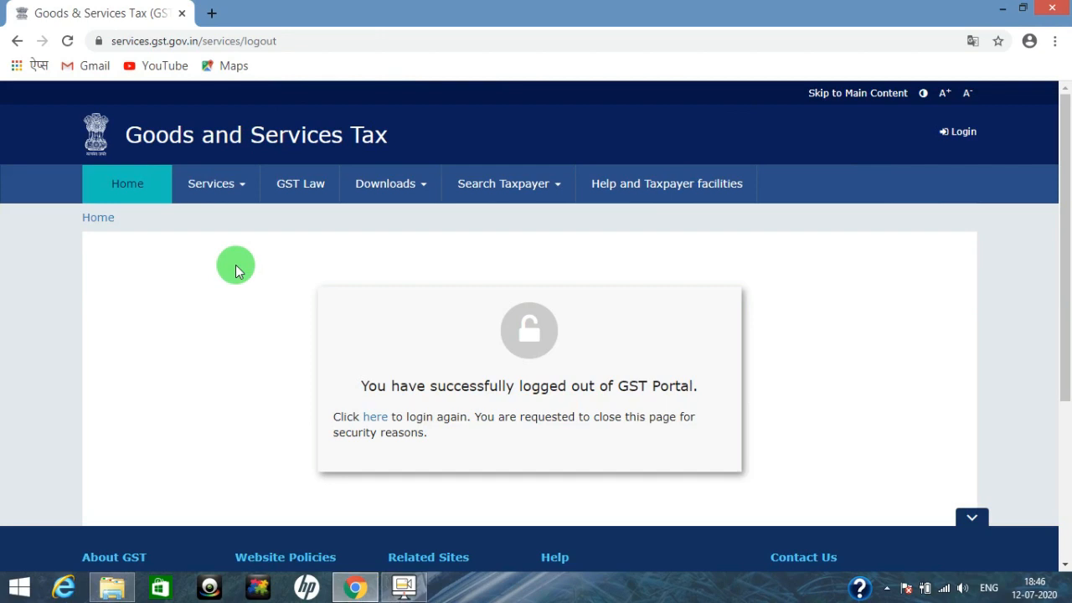
Switch to the GST portal in Chrome, log in, and open the Returns Dashboard.
click(964, 133)
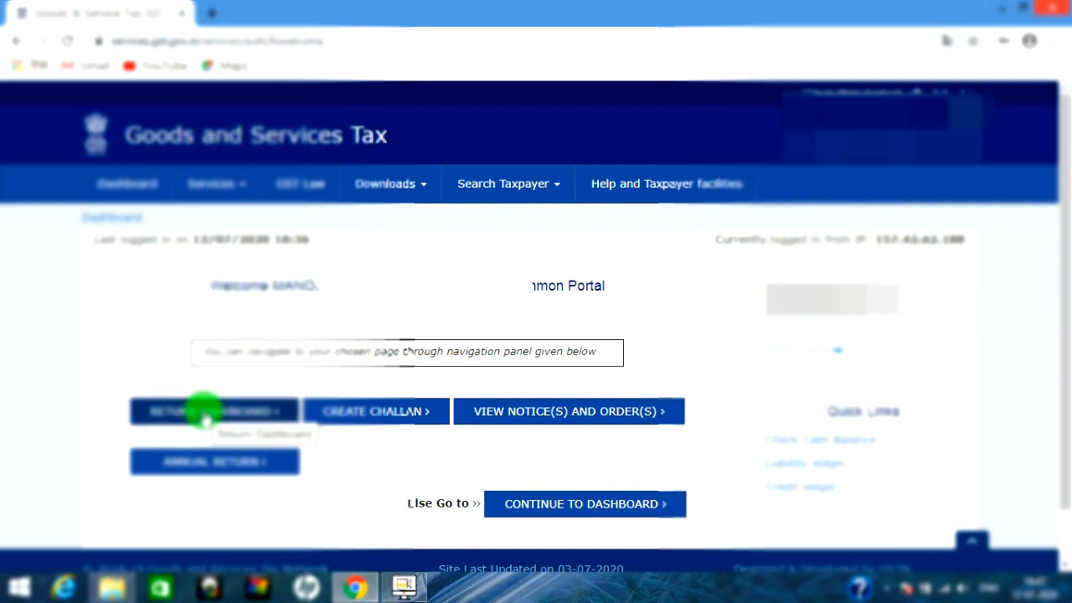
mouse_move(242, 191)
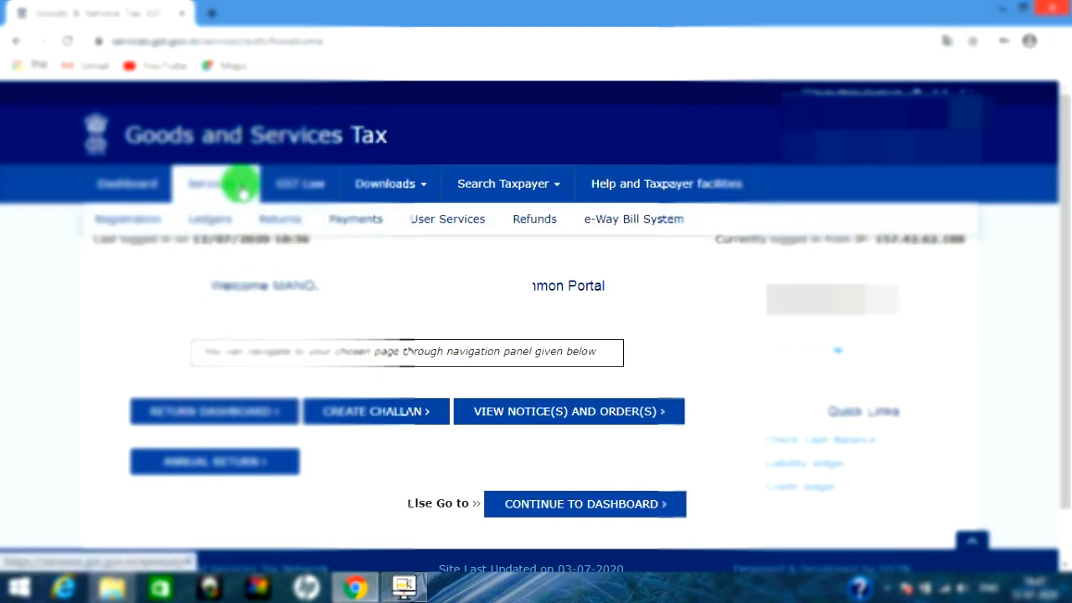
mouse_move(294, 228)
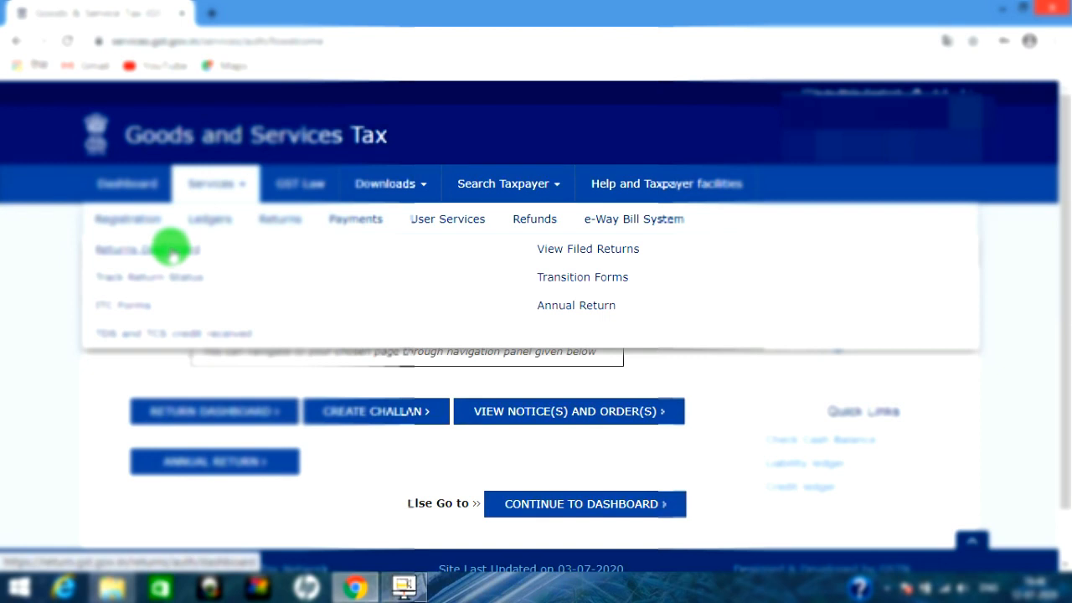
click(172, 252)
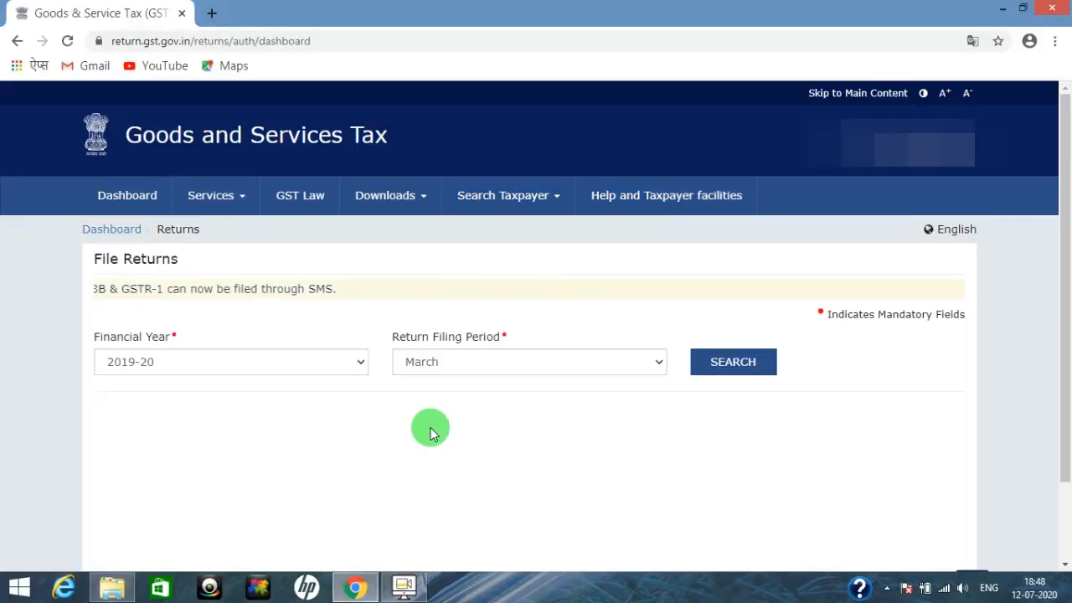
Search for the returns of financial year 2020-21 with June as the return filing period.
click(360, 367)
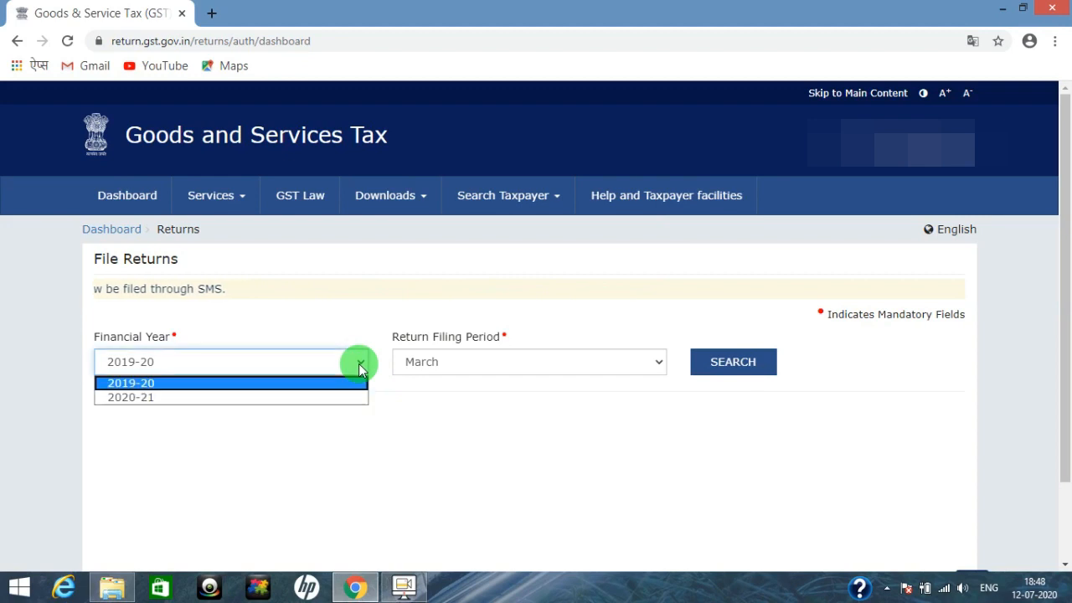
click(184, 400)
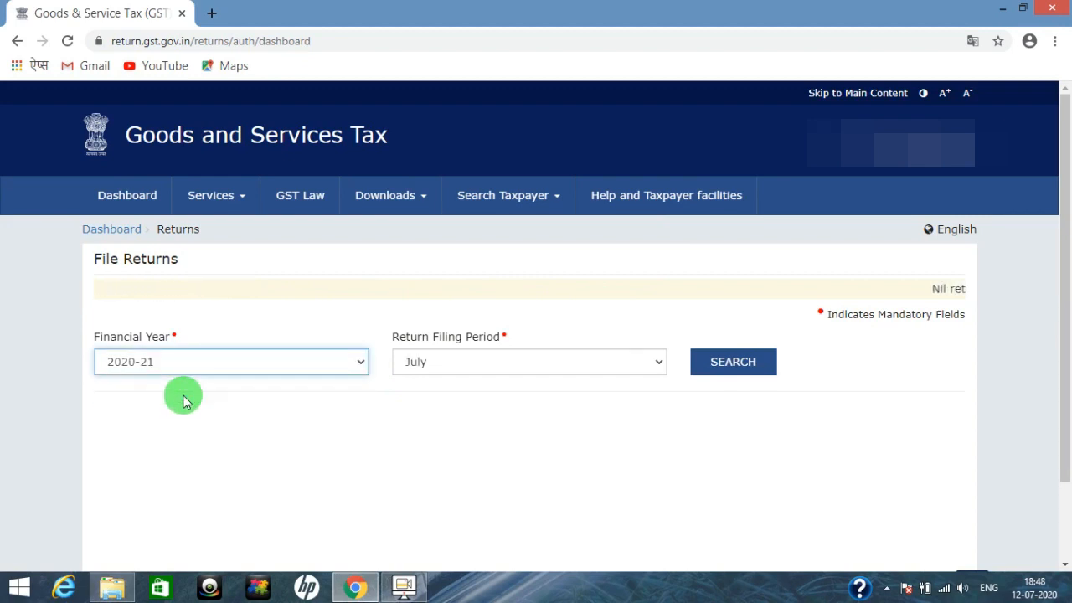
click(654, 364)
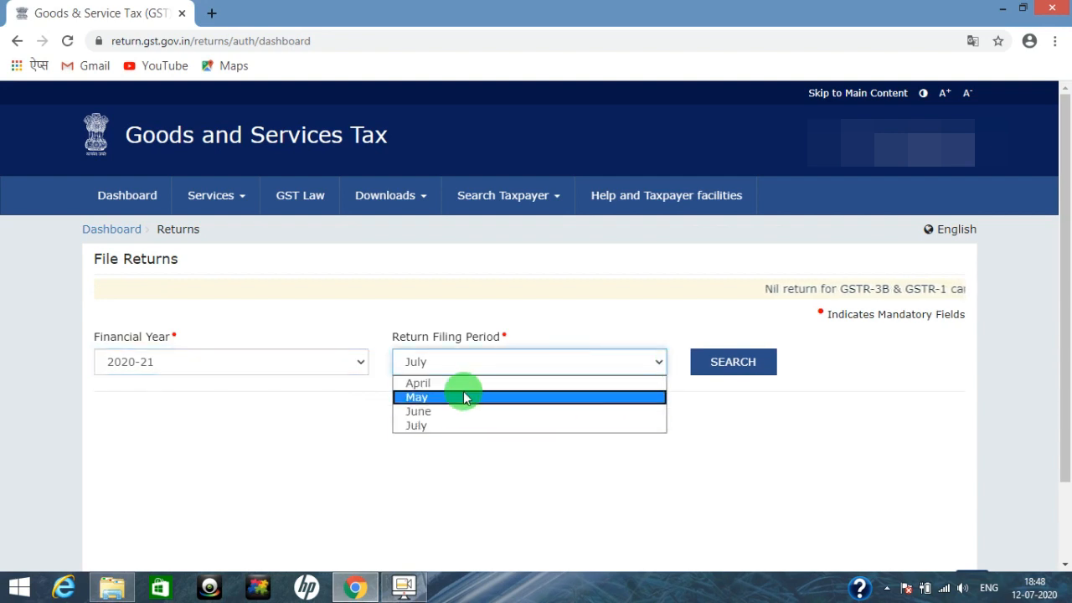
click(428, 414)
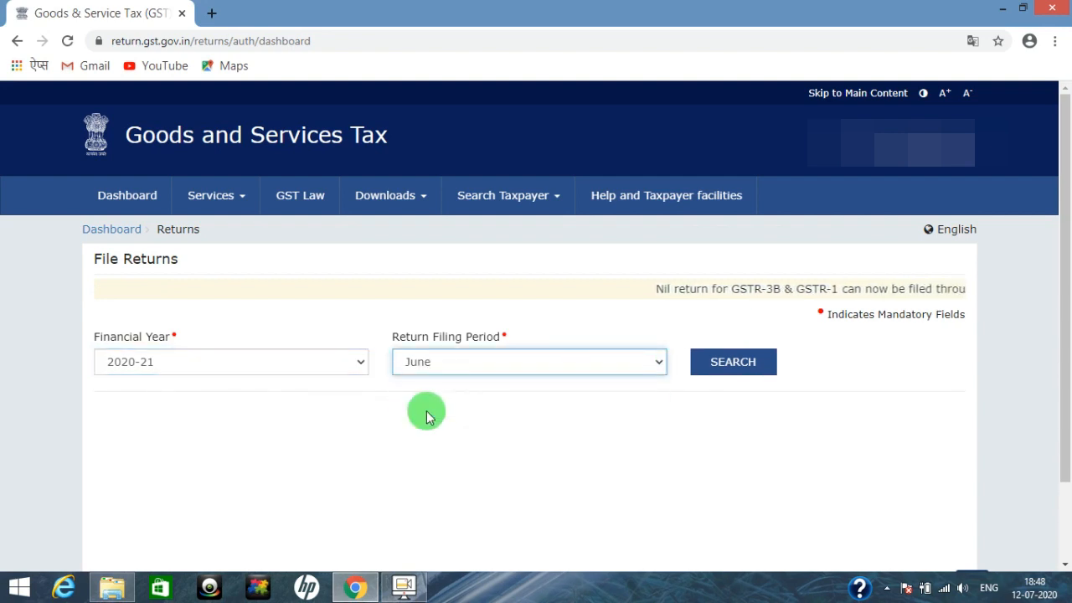
click(733, 366)
scroll(778, 376, down, 3)
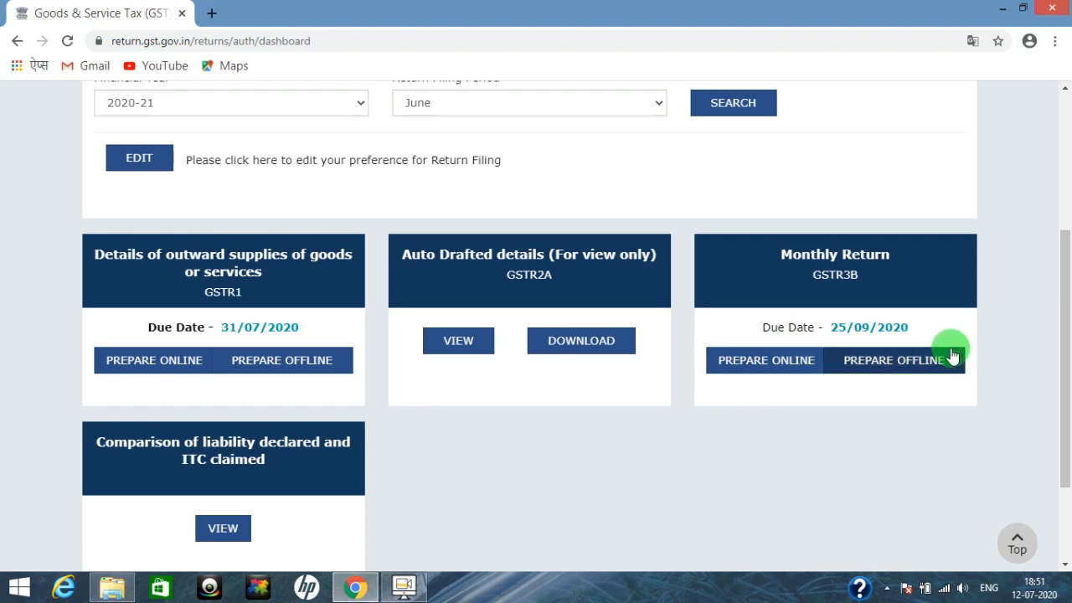
Look at the offline GSTR3B upload page and its file chooser on Windows (C:), without selecting a file, and go back to File Returns.
click(880, 369)
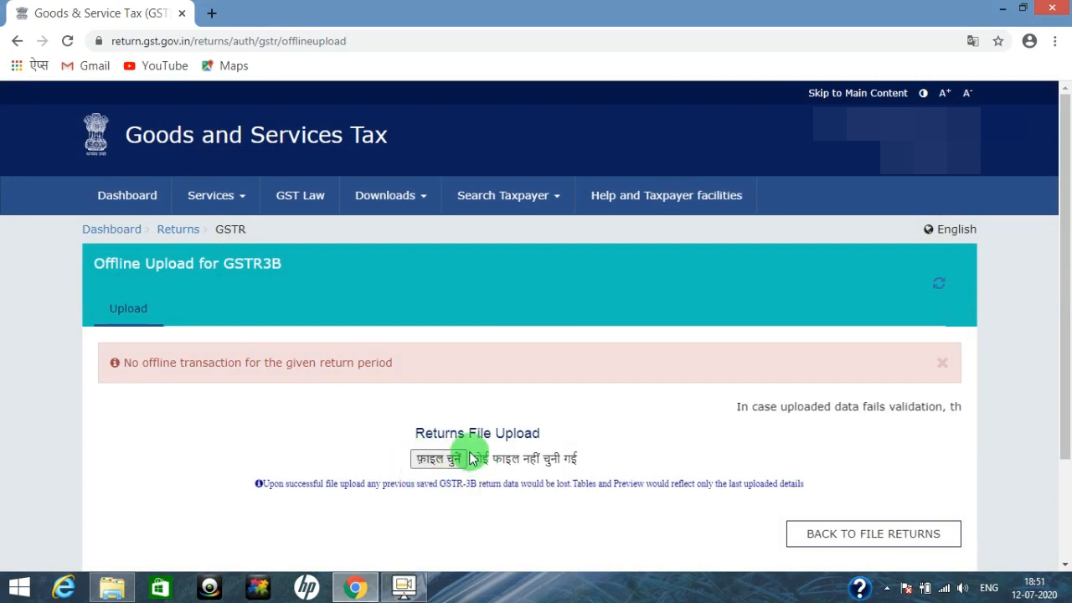
click(435, 466)
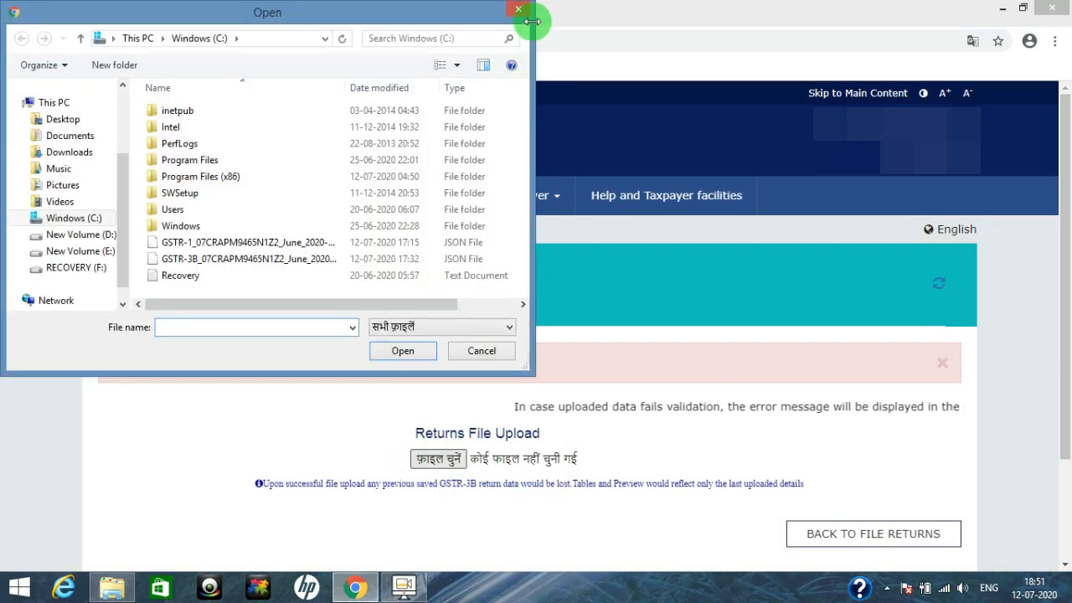
click(510, 13)
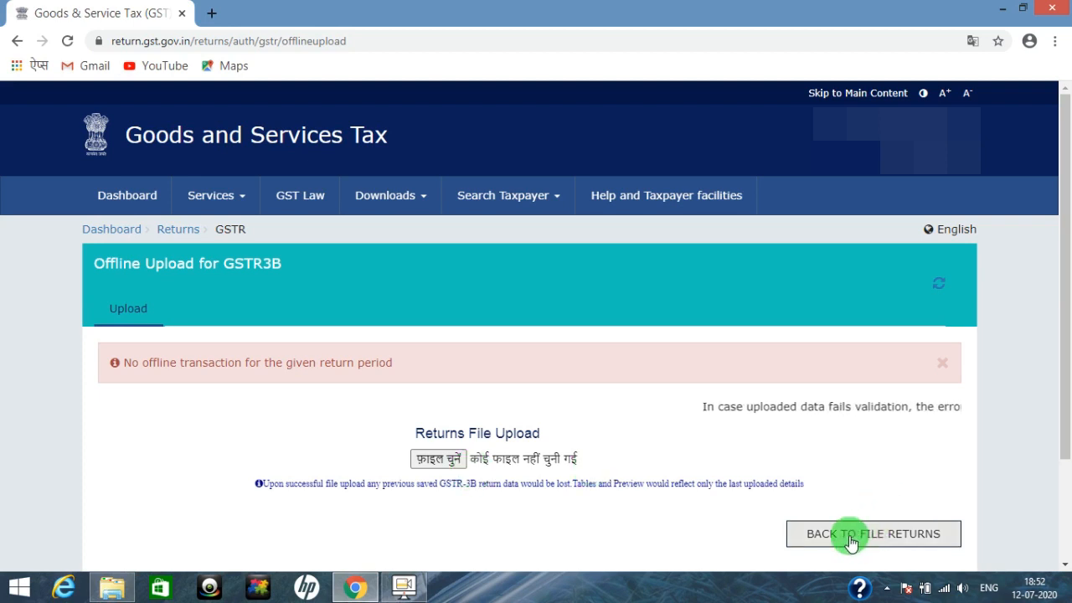
click(852, 537)
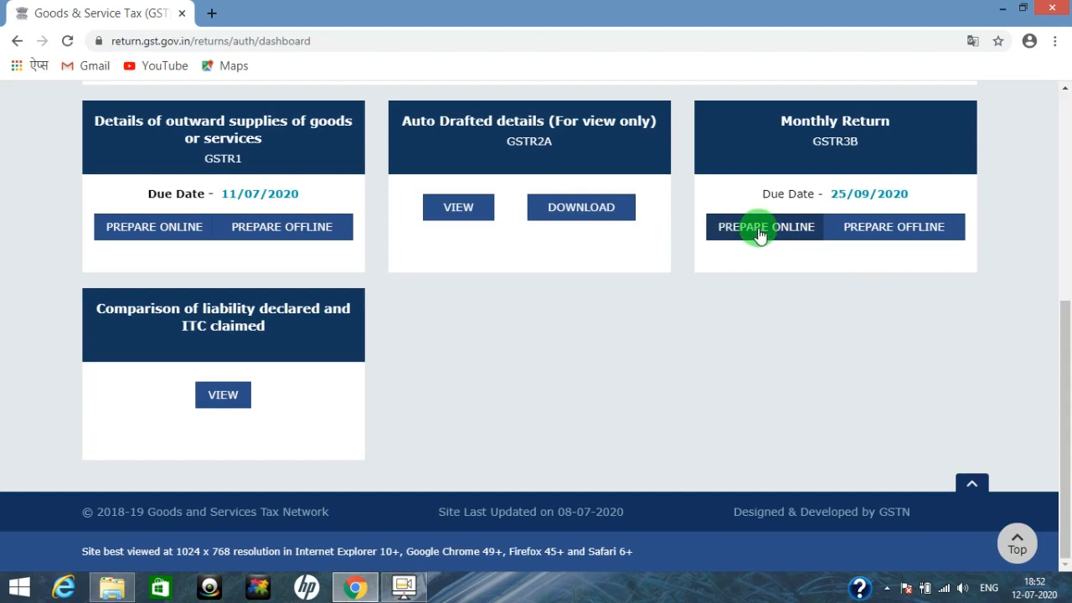
Prepare the June GSTR3B online, dismiss the filing instructions, answer Yes to filing a Nil return, and continue to the filing page.
click(760, 234)
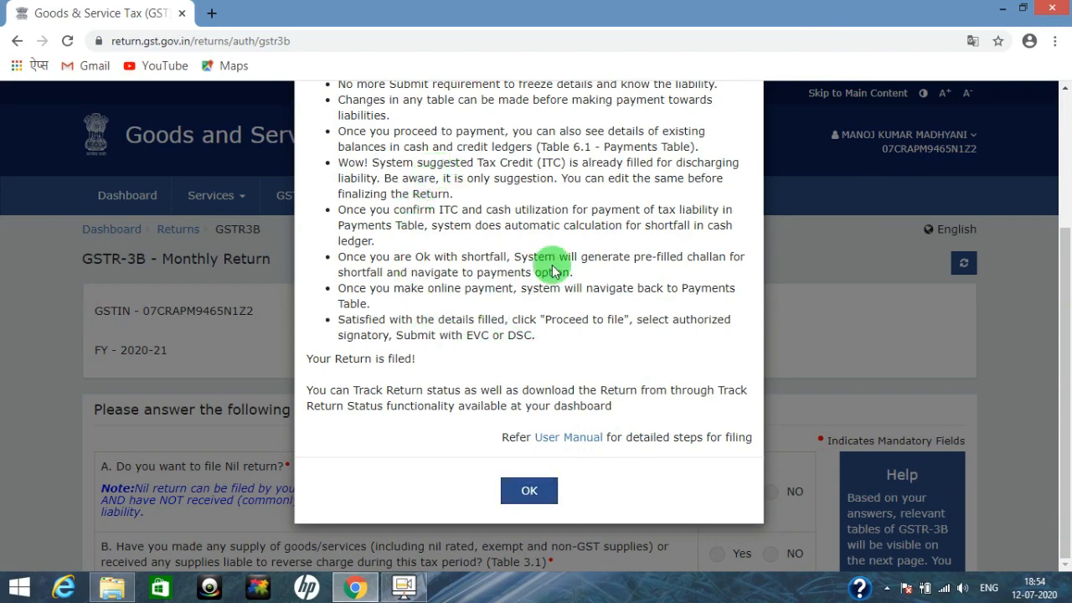
click(520, 489)
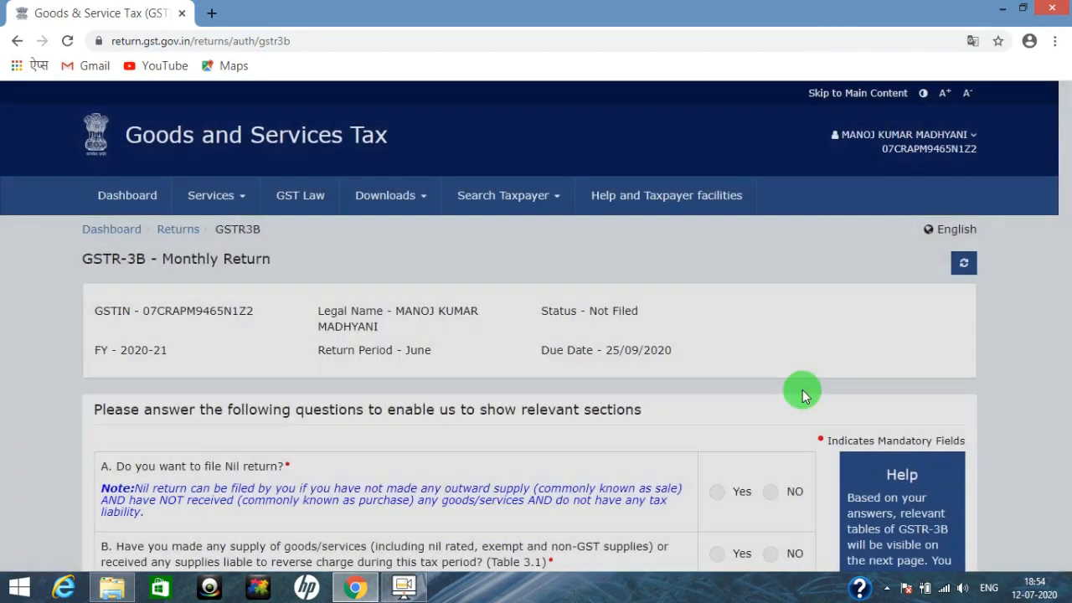
scroll(802, 390, down, 2)
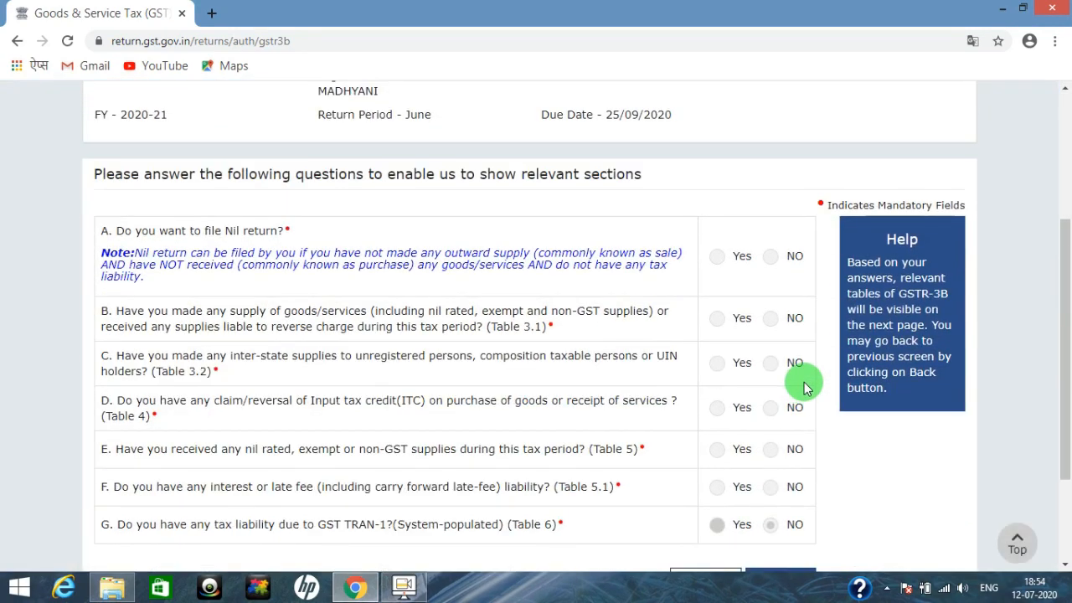
scroll(804, 382, down, 1)
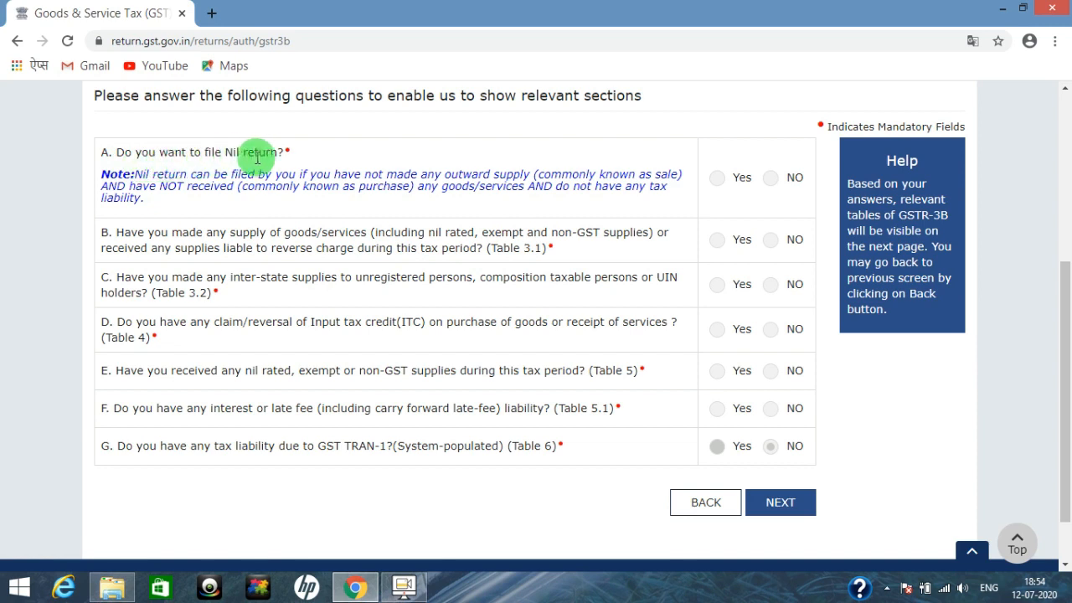
click(717, 178)
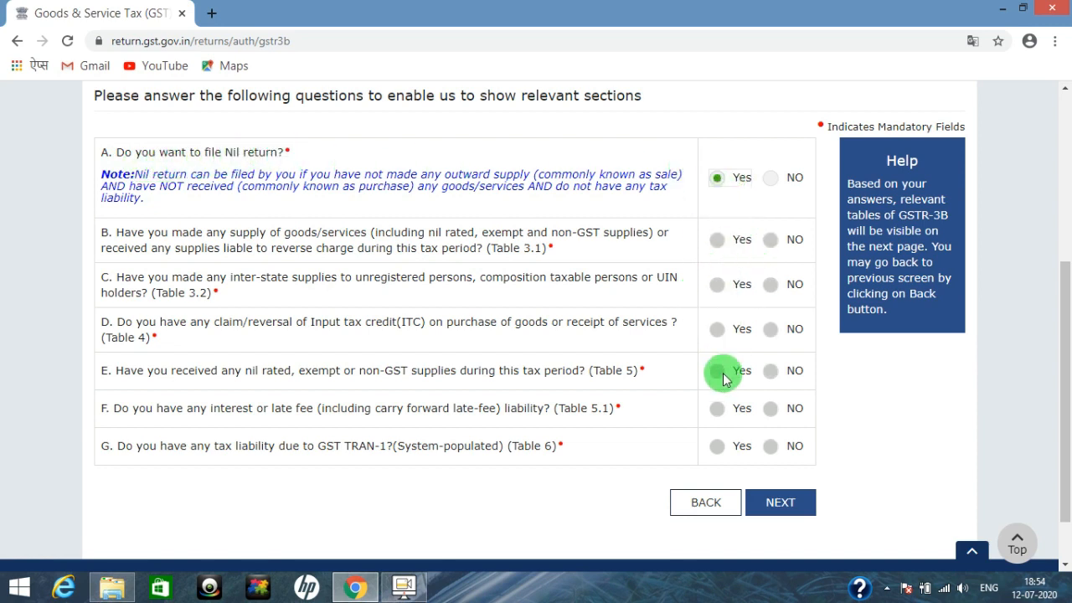
click(781, 503)
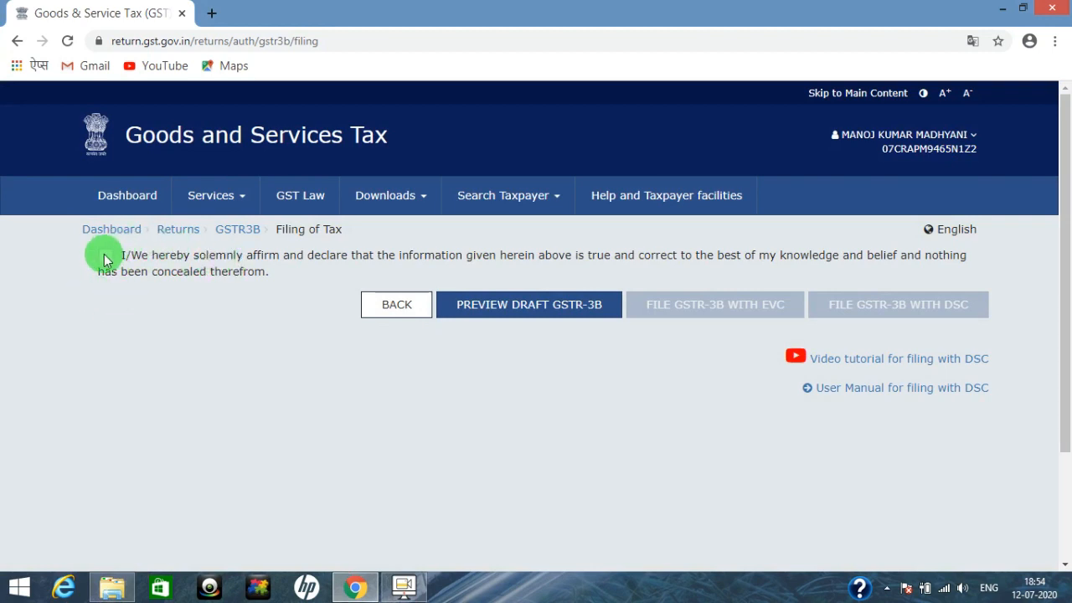
Affirm the declaration and choose the authorised signatory for the Nil return, then go back without filing it.
click(102, 267)
click(219, 317)
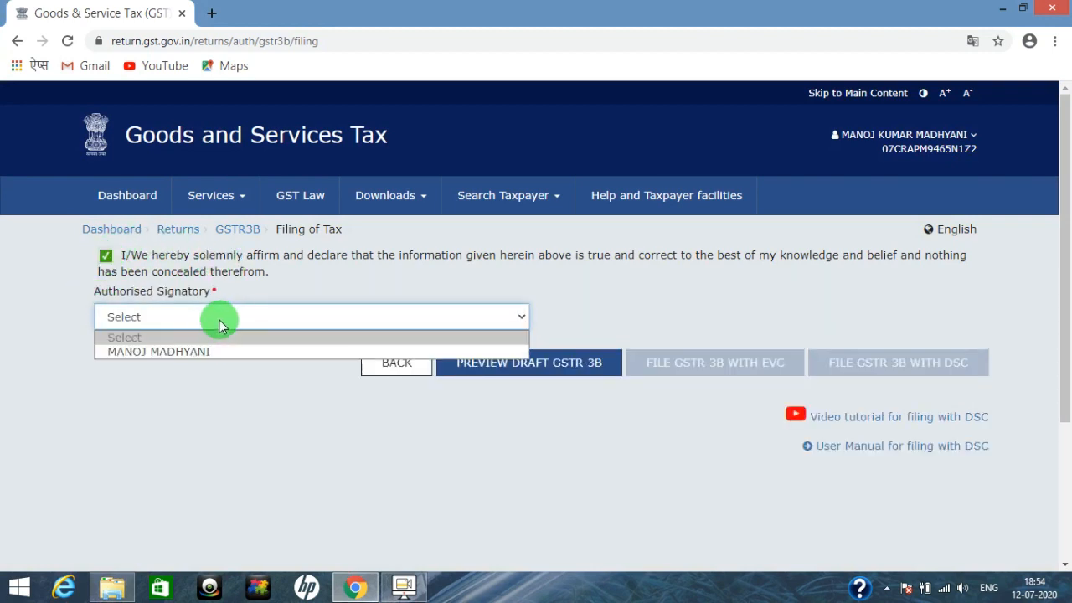
click(172, 352)
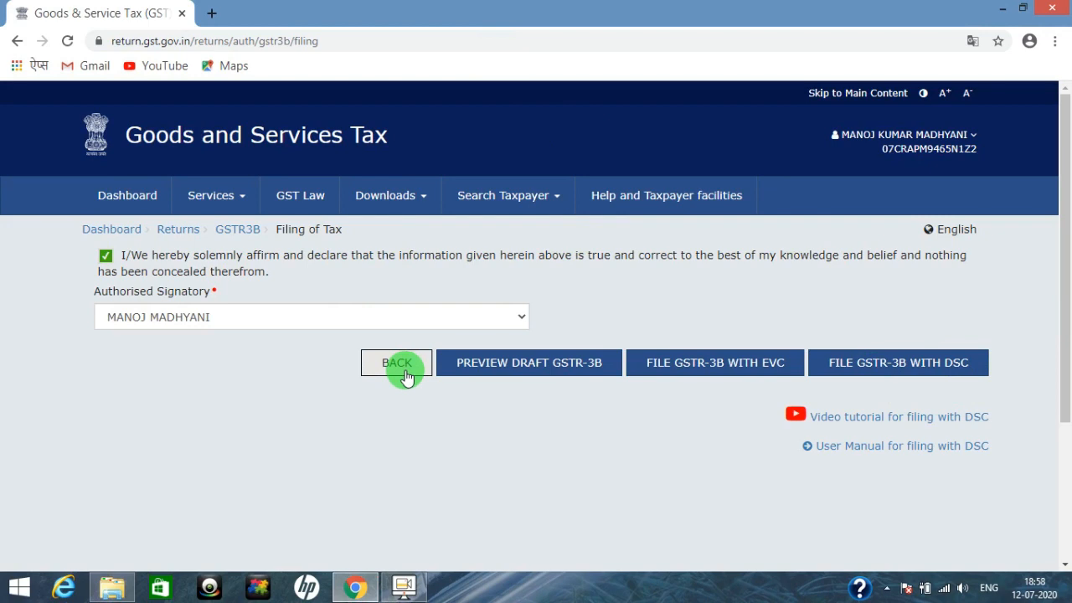
click(397, 366)
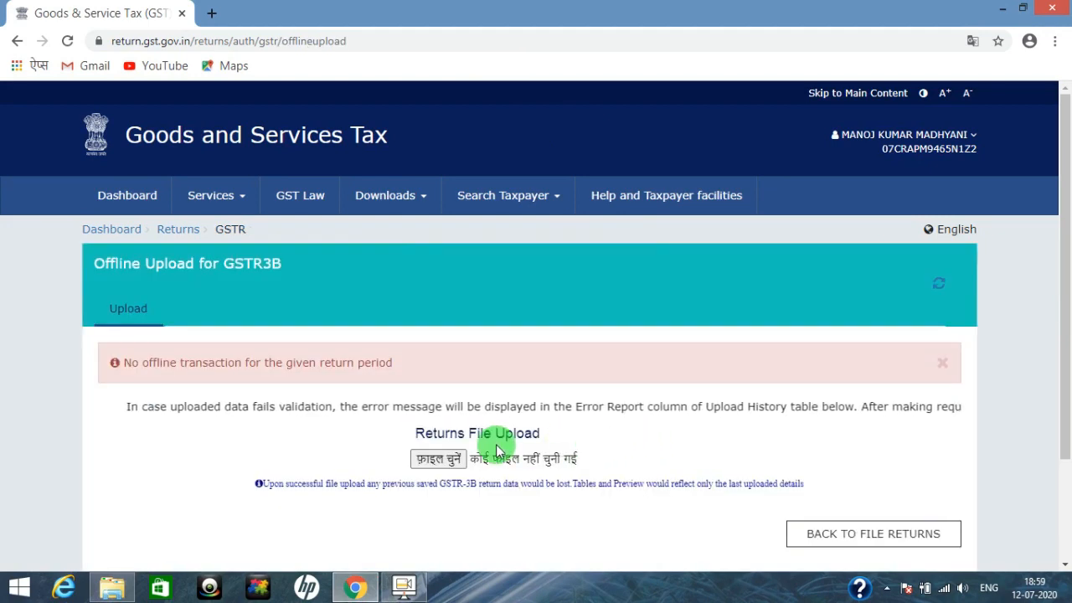
Upload the GSTR-3B June 2020-21 JSON file from Windows (C:) as the offline GSTR3B return.
click(438, 463)
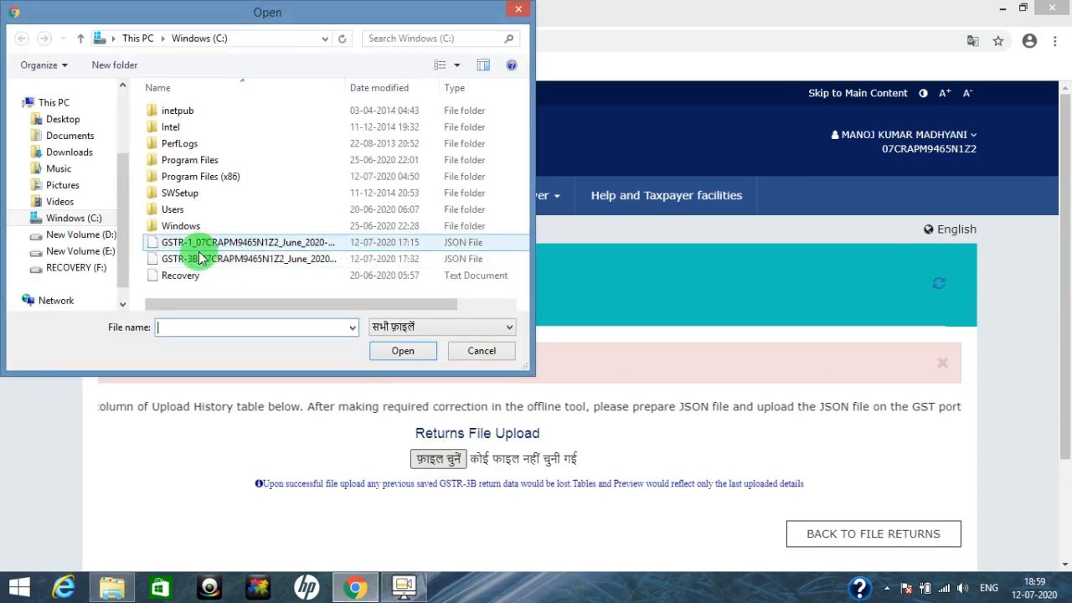
click(207, 259)
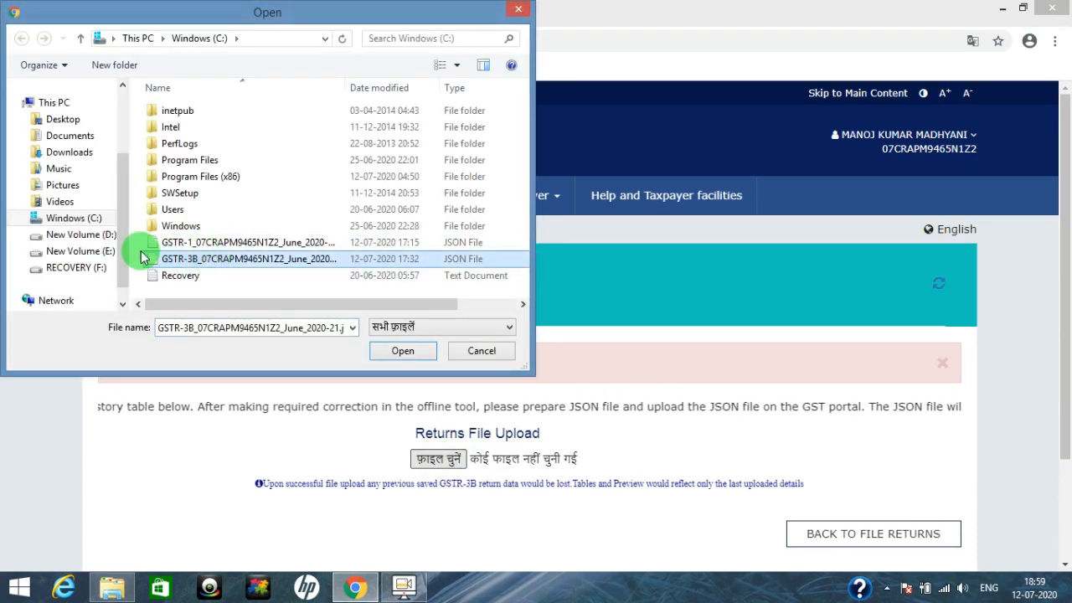
click(427, 366)
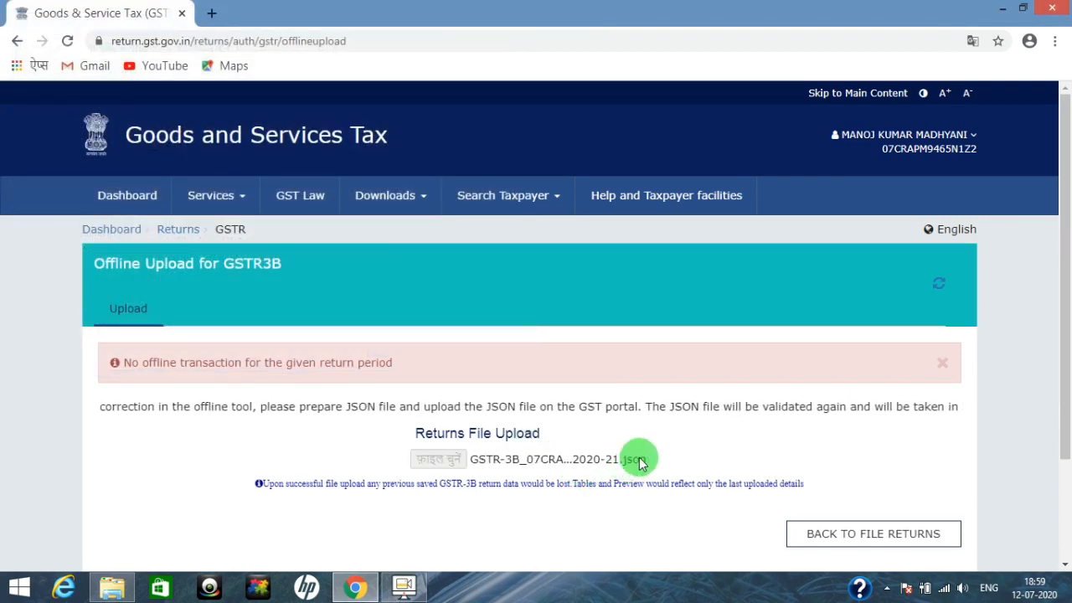
scroll(734, 441, down, 3)
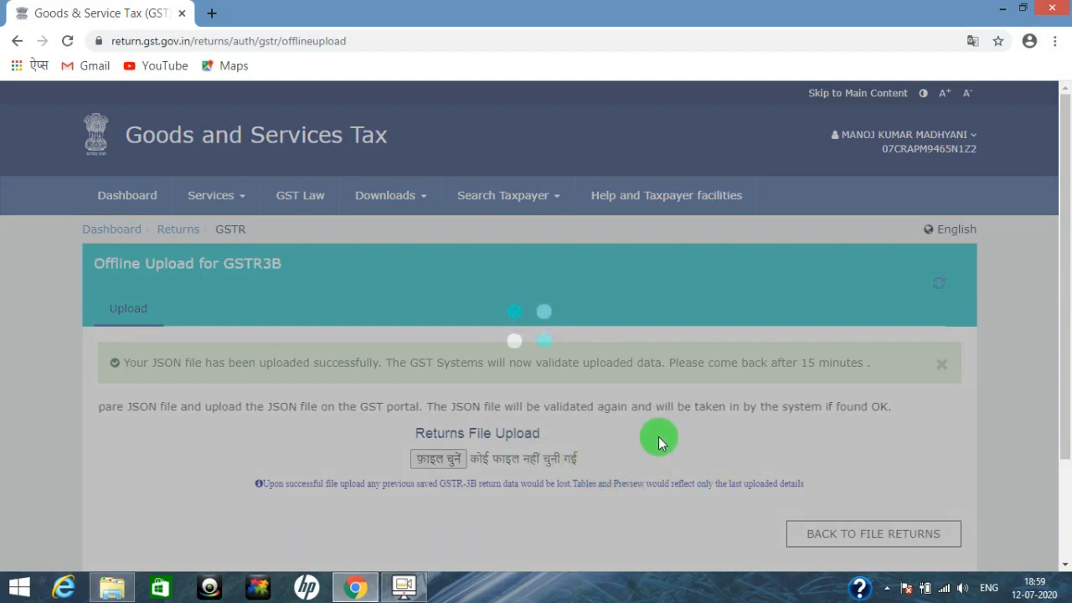
scroll(579, 452, down, 2)
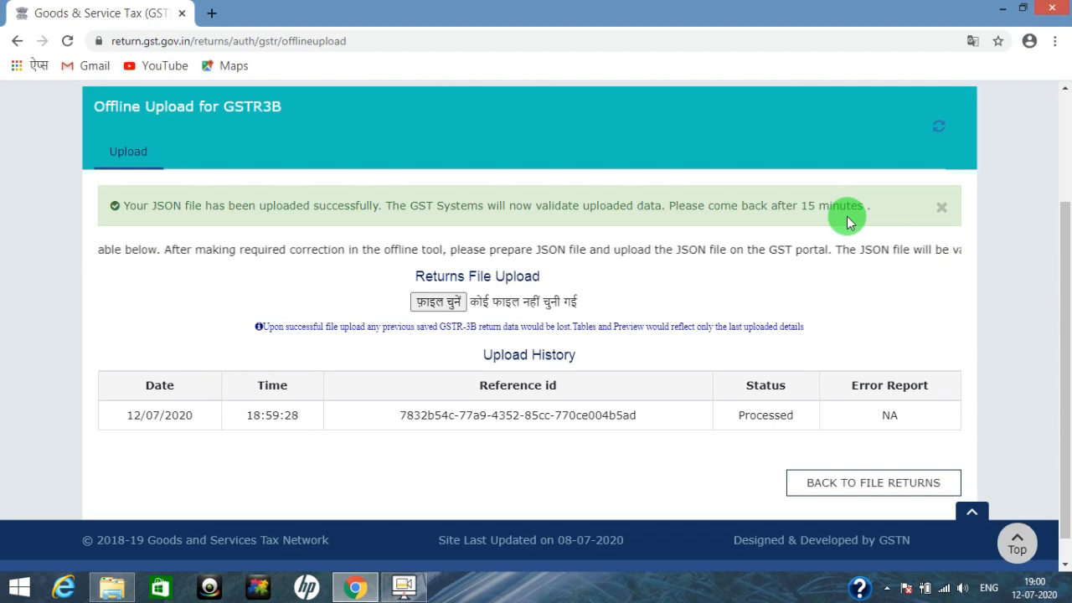
Go back to File Returns and search for the returns of financial year 2020-21 with June as the filing period.
click(818, 491)
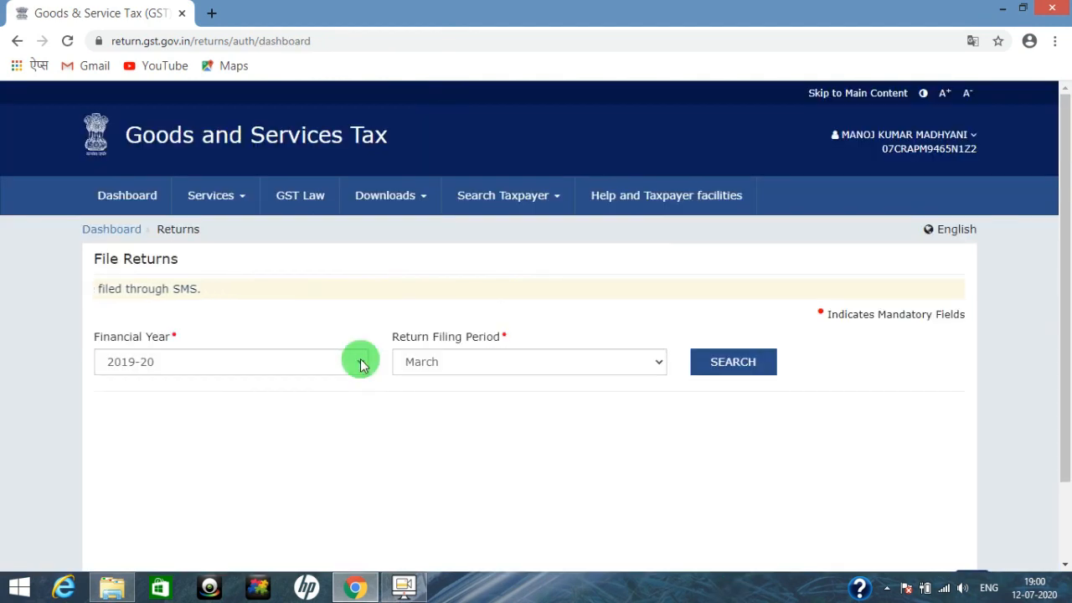
click(362, 365)
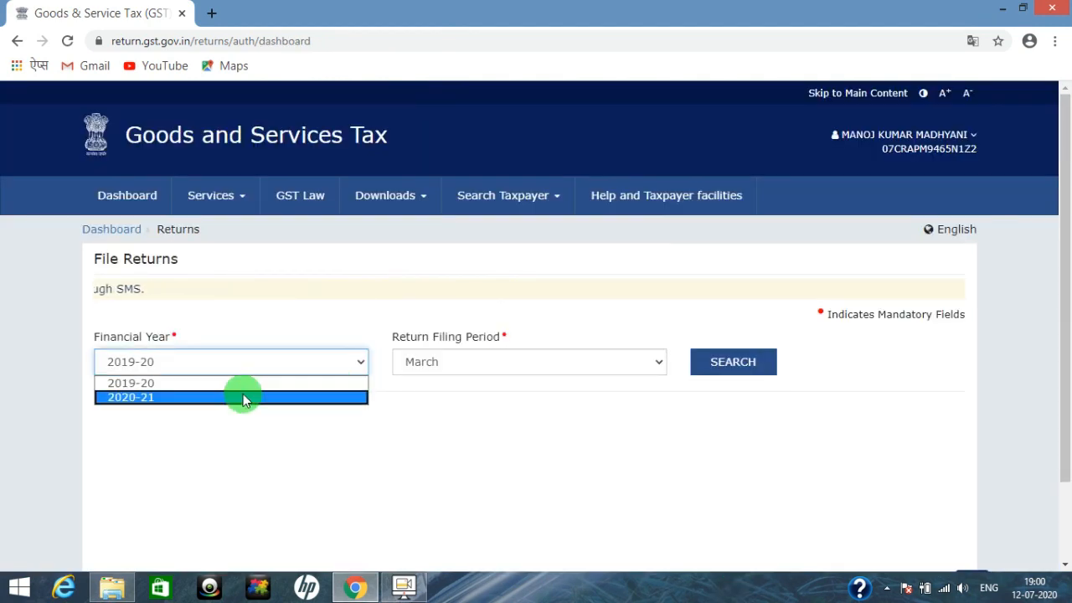
click(201, 400)
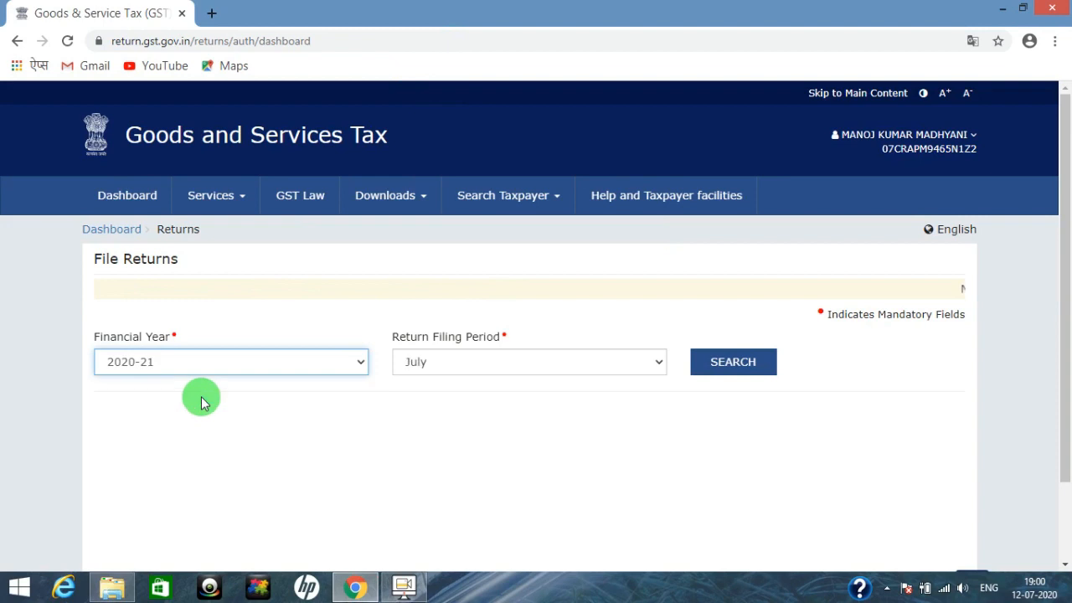
click(536, 369)
click(421, 412)
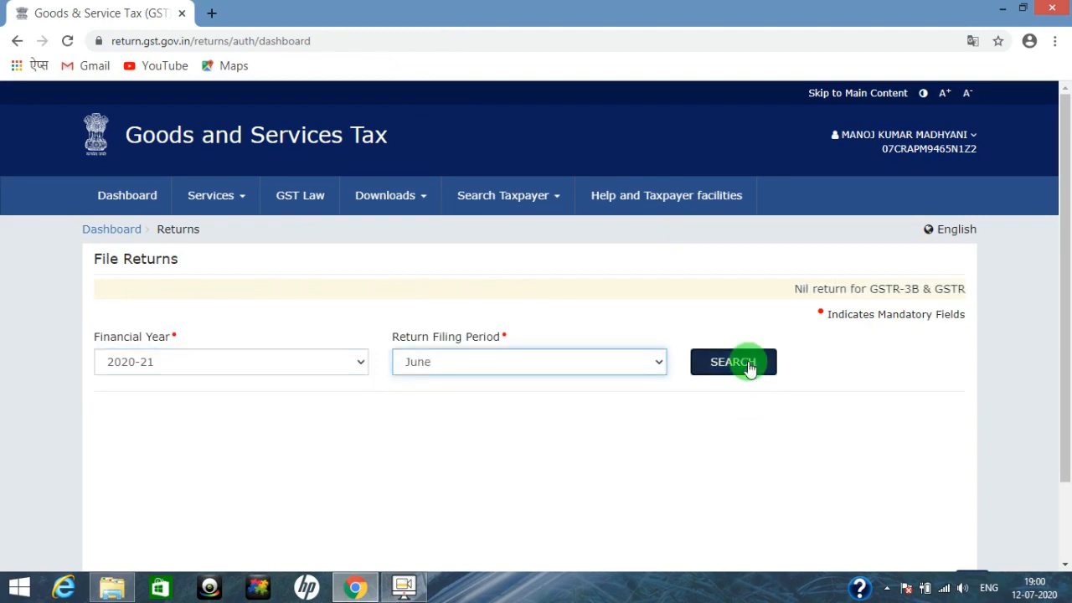
click(746, 363)
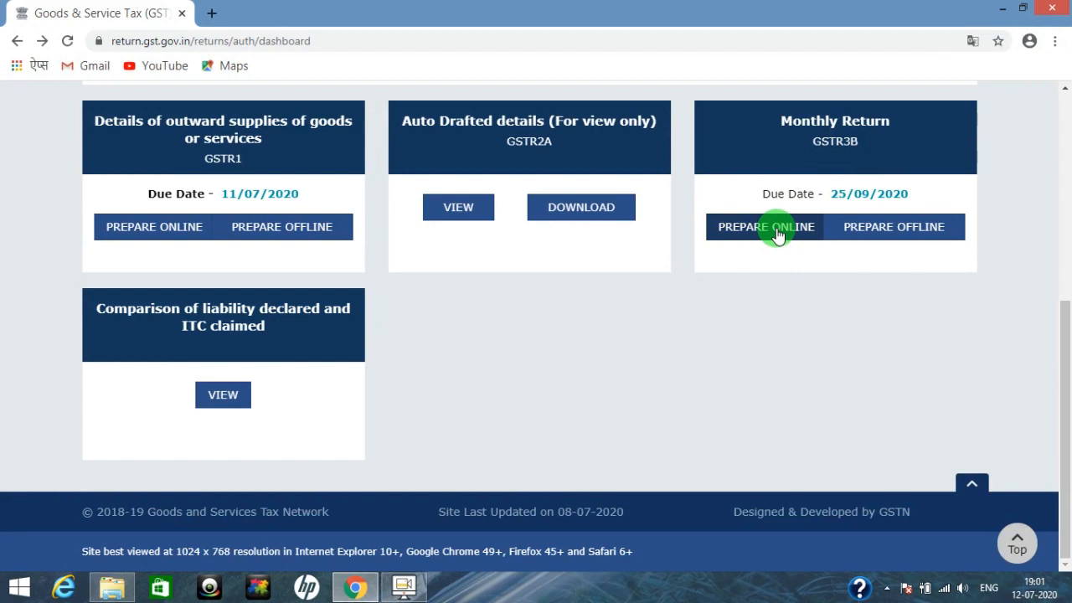
Prepare the June GSTR3B online with No for the Nil return, and review the summary tiles for tables 3.1, 3.2 and 4.
click(779, 236)
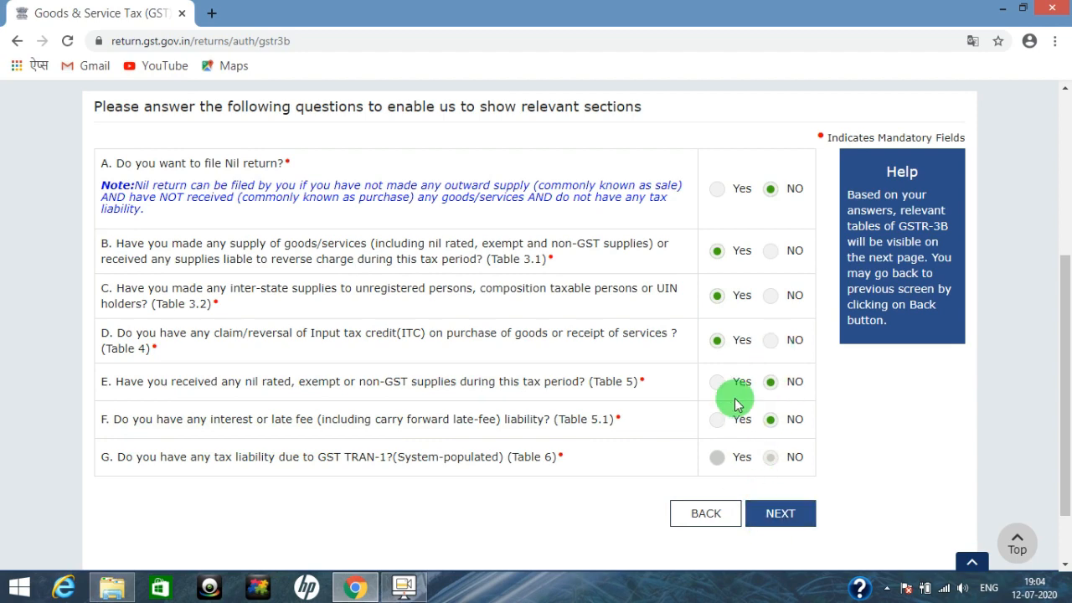
click(775, 506)
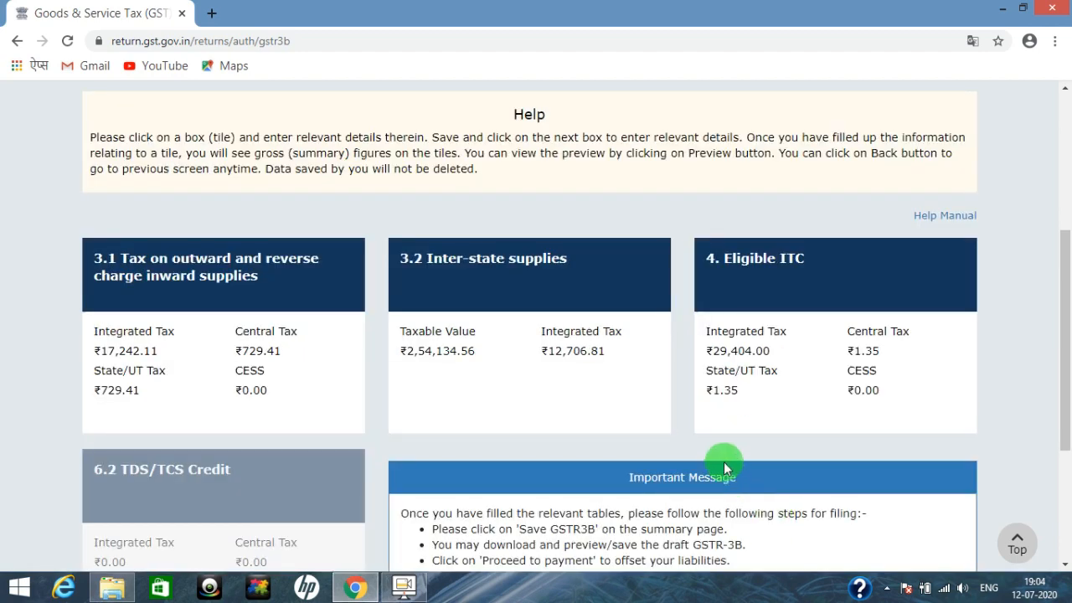
scroll(725, 467, down, 1)
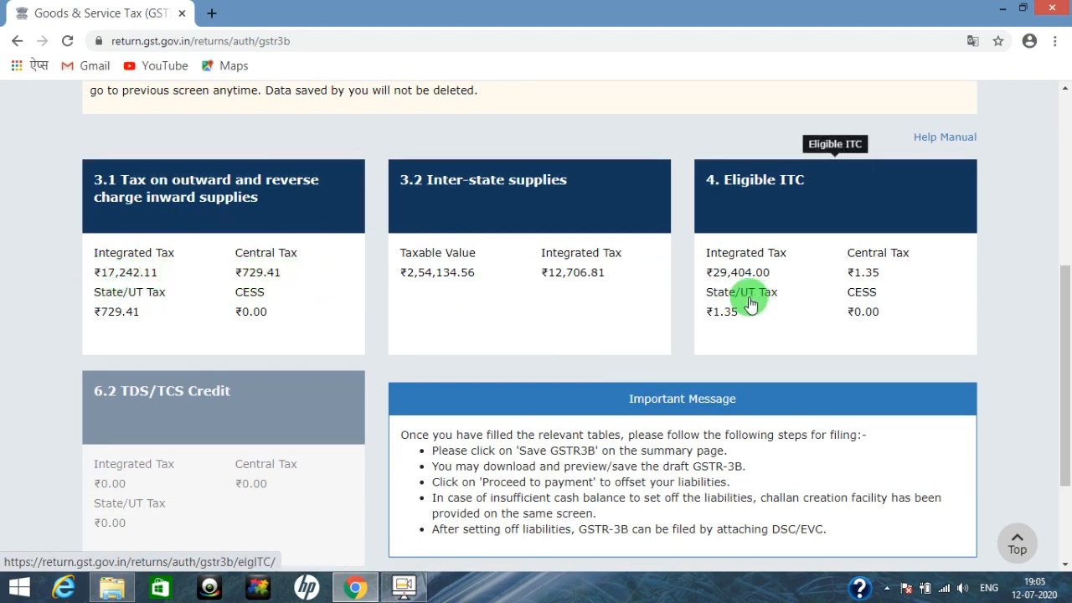
scroll(777, 312, down, 3)
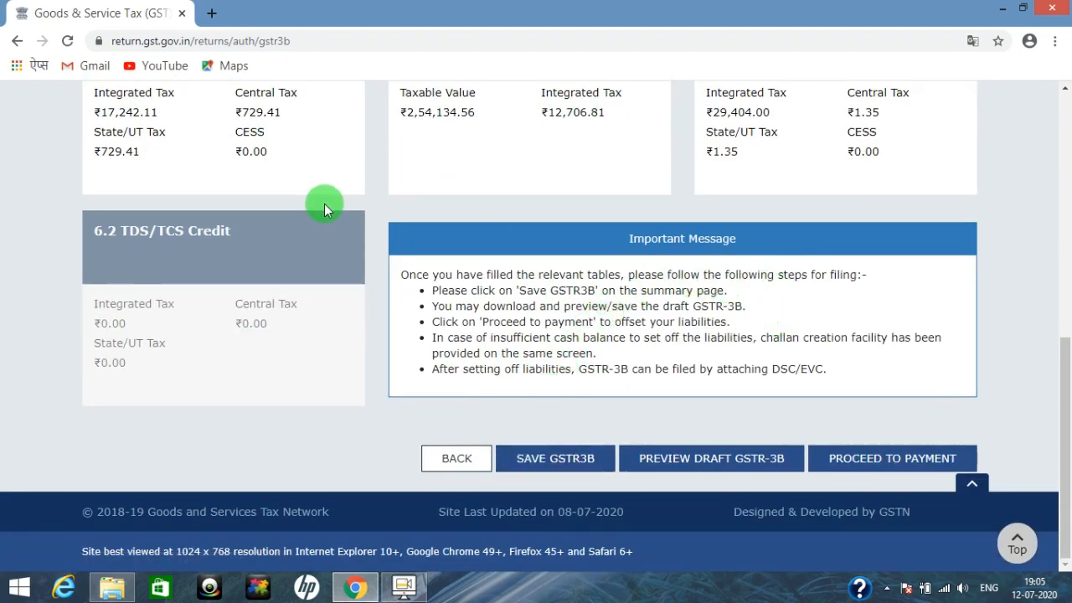
scroll(324, 203, up, 3)
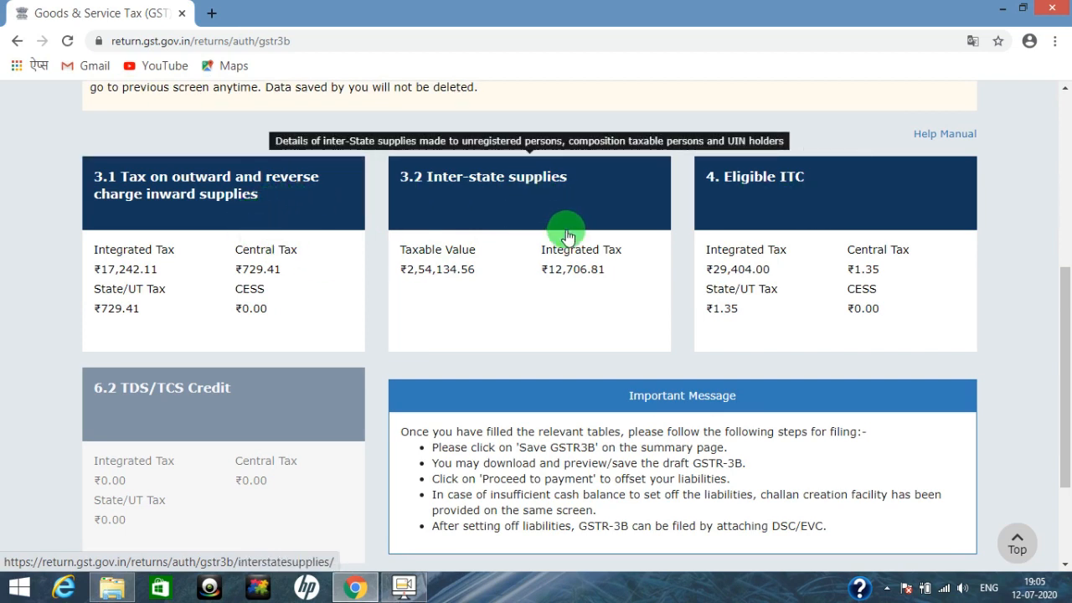
scroll(652, 255, down, 1)
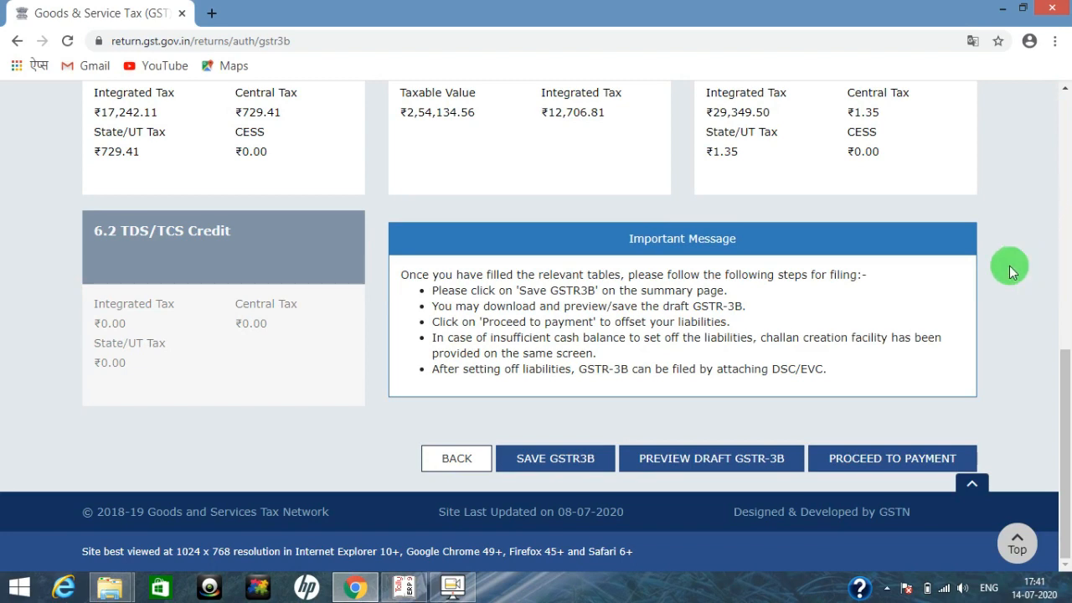
Save the June GSTR3B and proceed to the payment of tax.
click(551, 463)
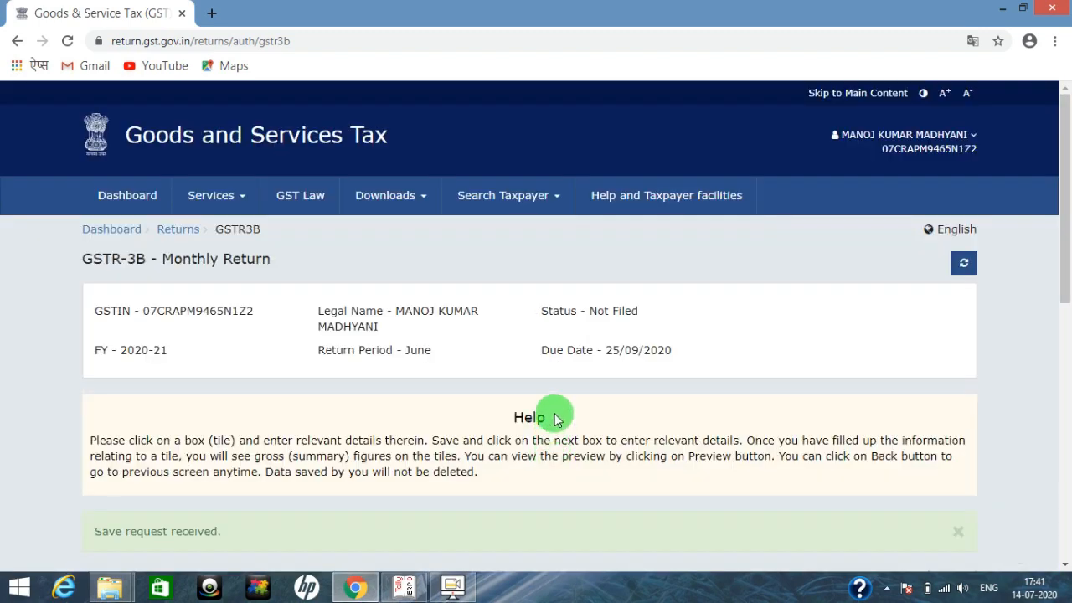
scroll(515, 494, down, 10)
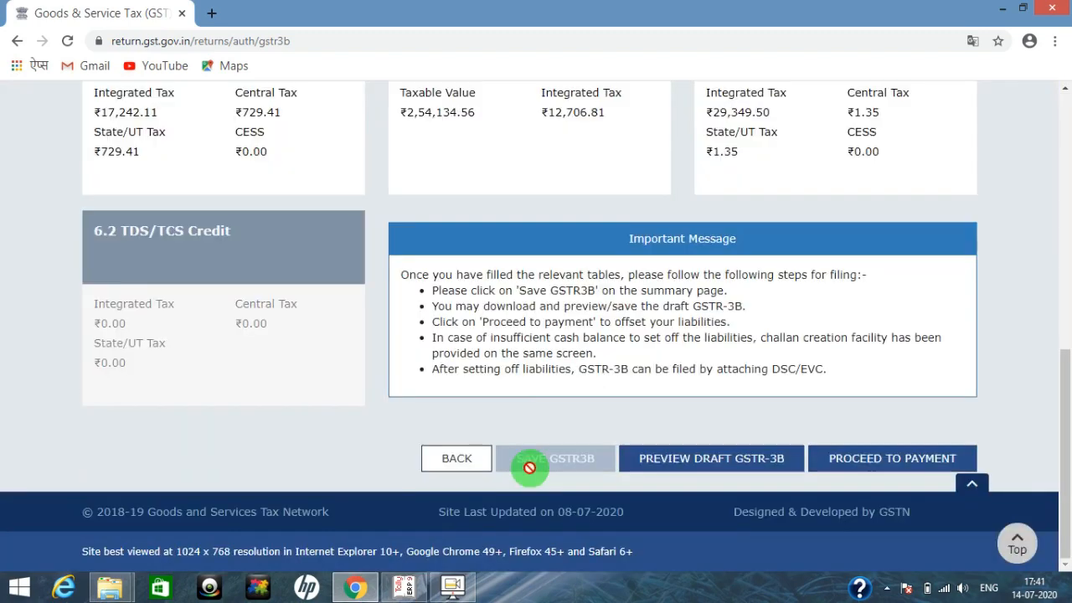
click(894, 460)
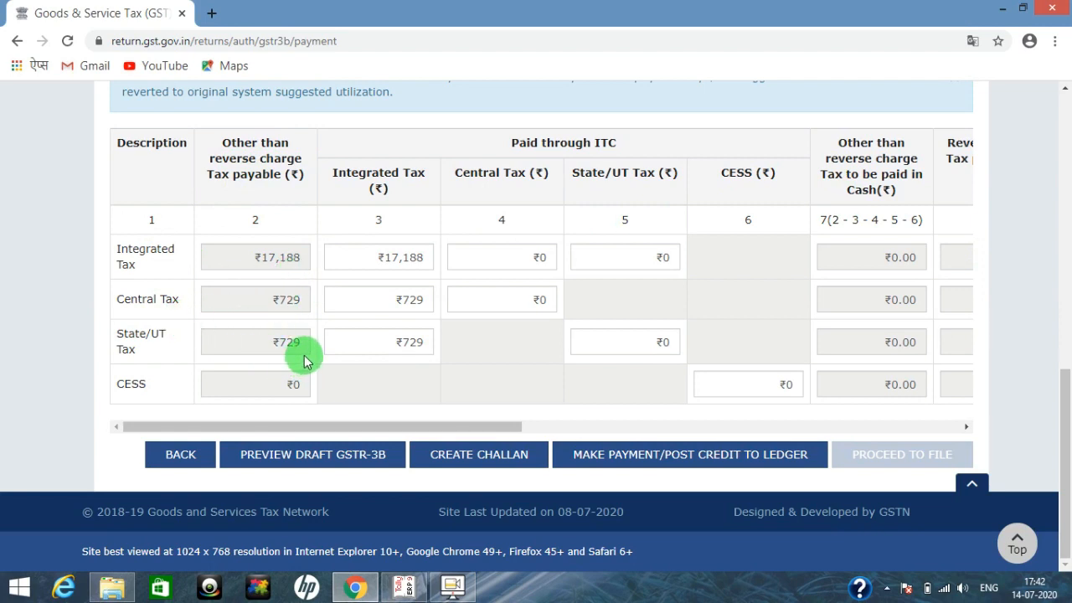
Create a challan for the reverse charge tax in the payment table, choose E-Payment as the payment mode, and generate it.
mouse_move(411, 259)
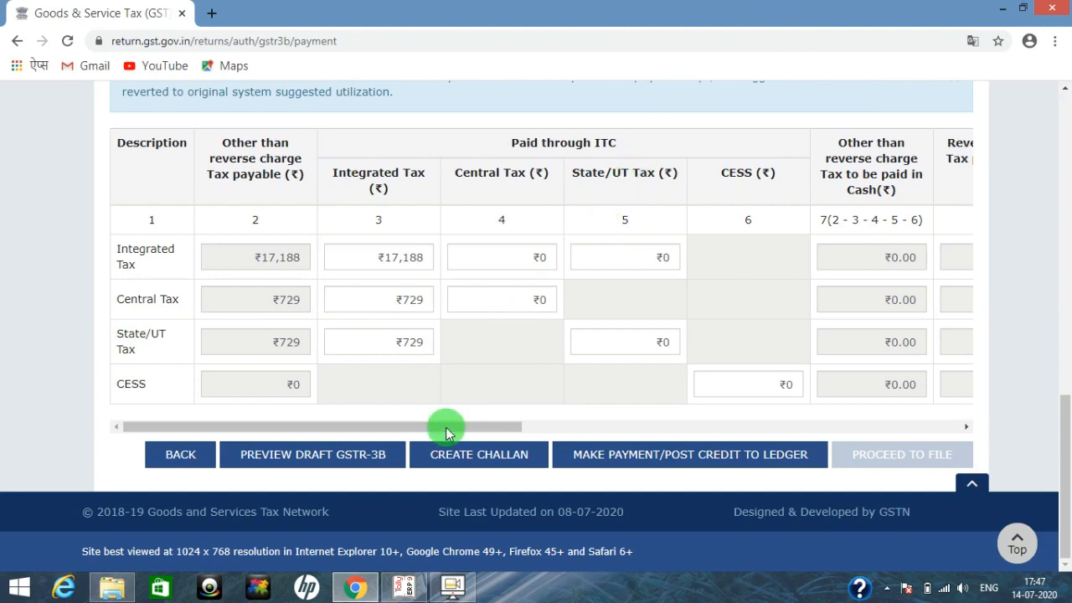
drag(471, 431, 673, 422)
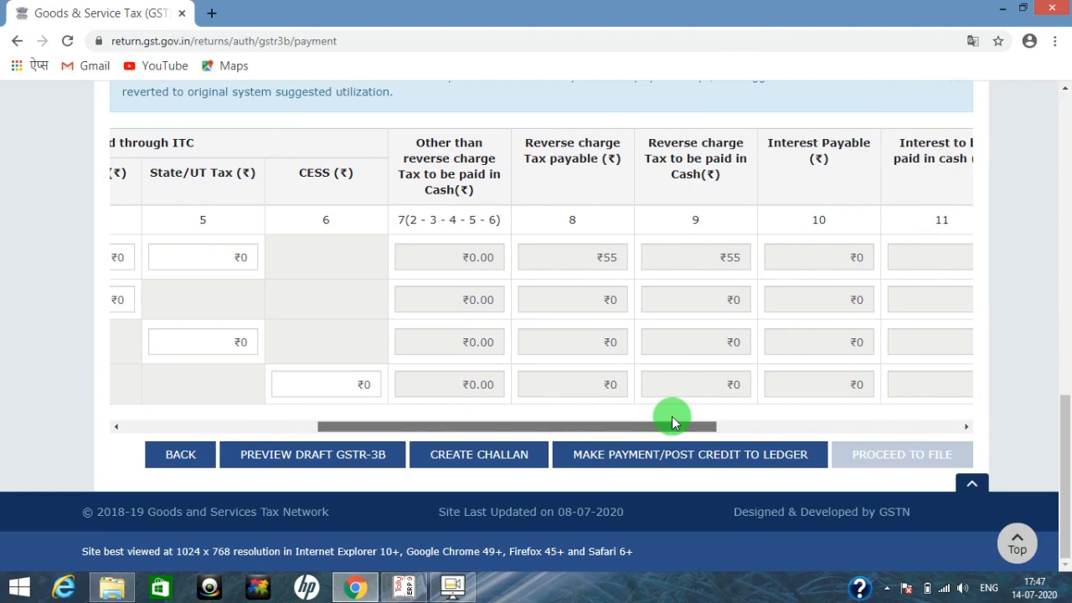
drag(673, 422, 696, 421)
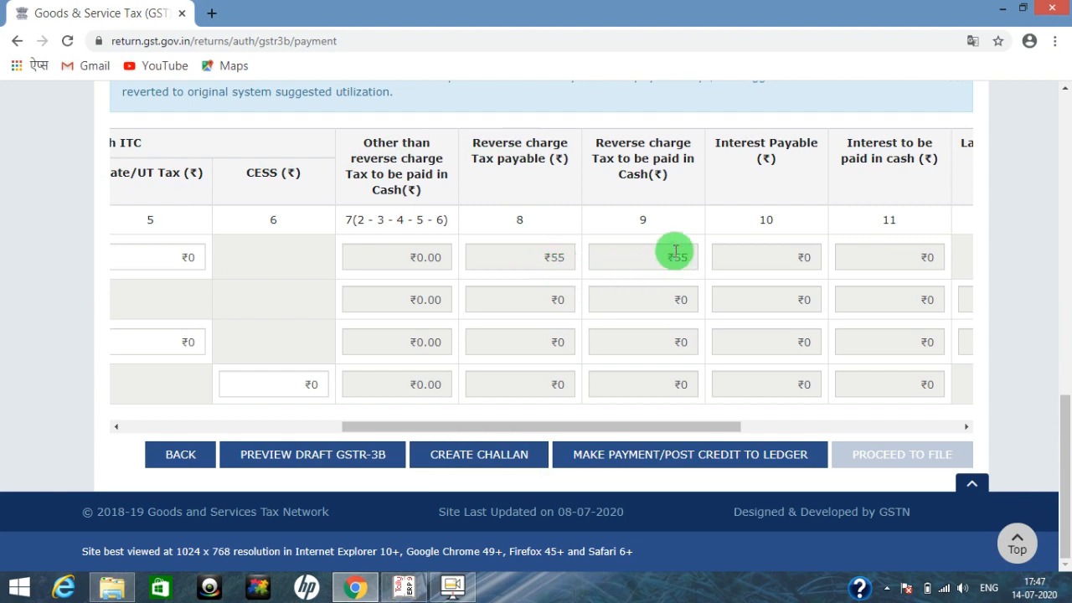
click(468, 458)
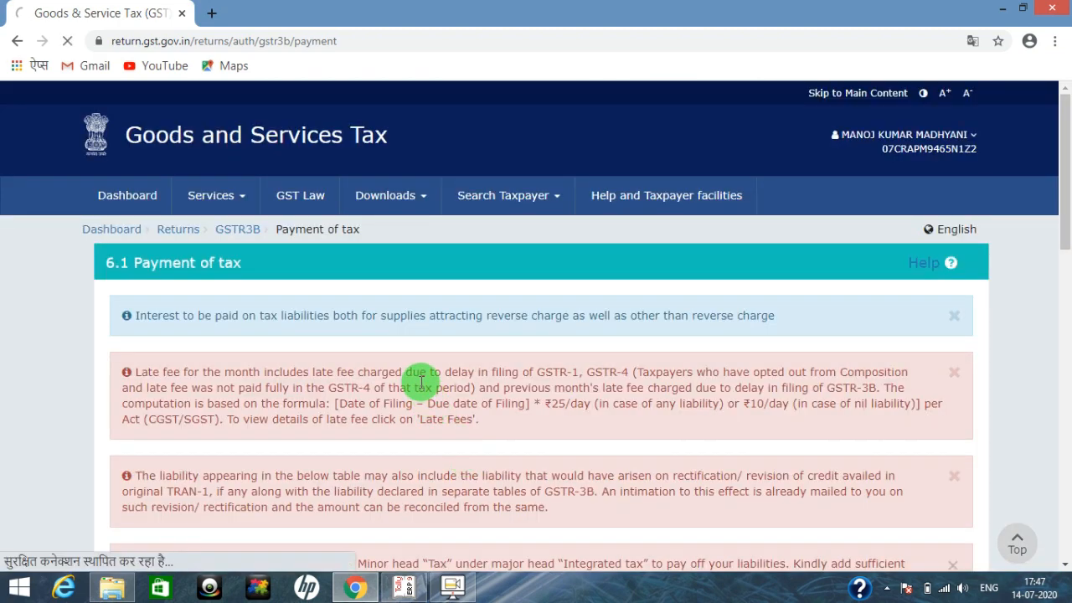
scroll(462, 375, down, 2)
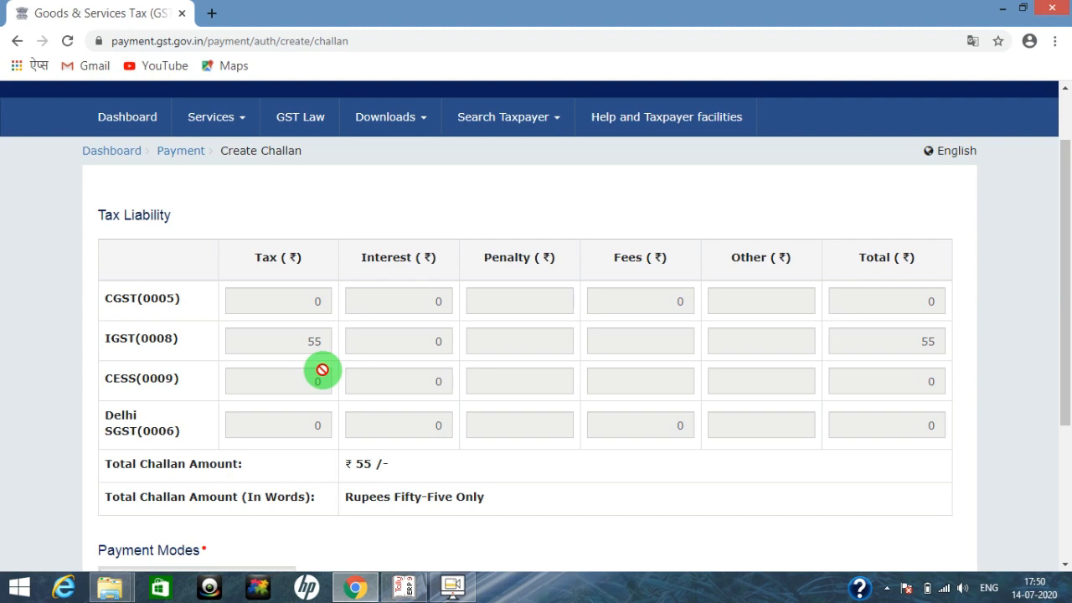
scroll(443, 394, down, 2)
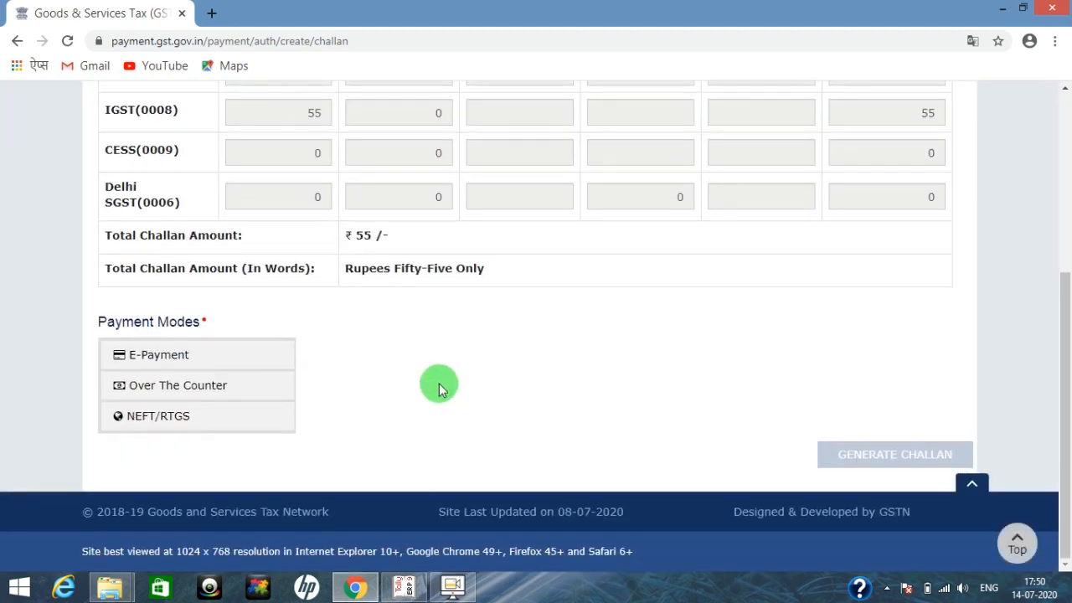
click(160, 357)
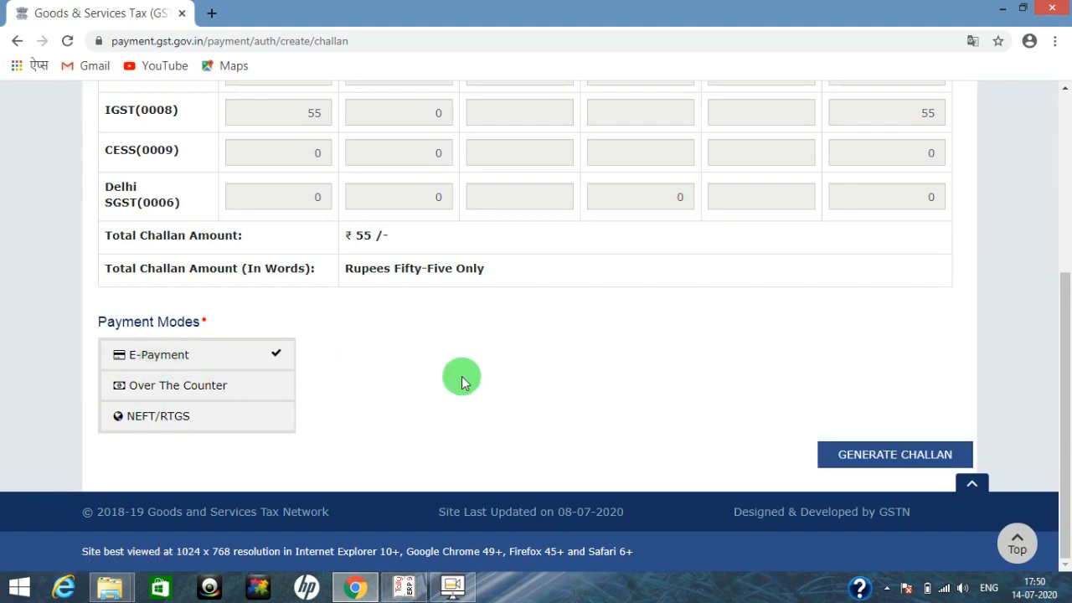
click(881, 457)
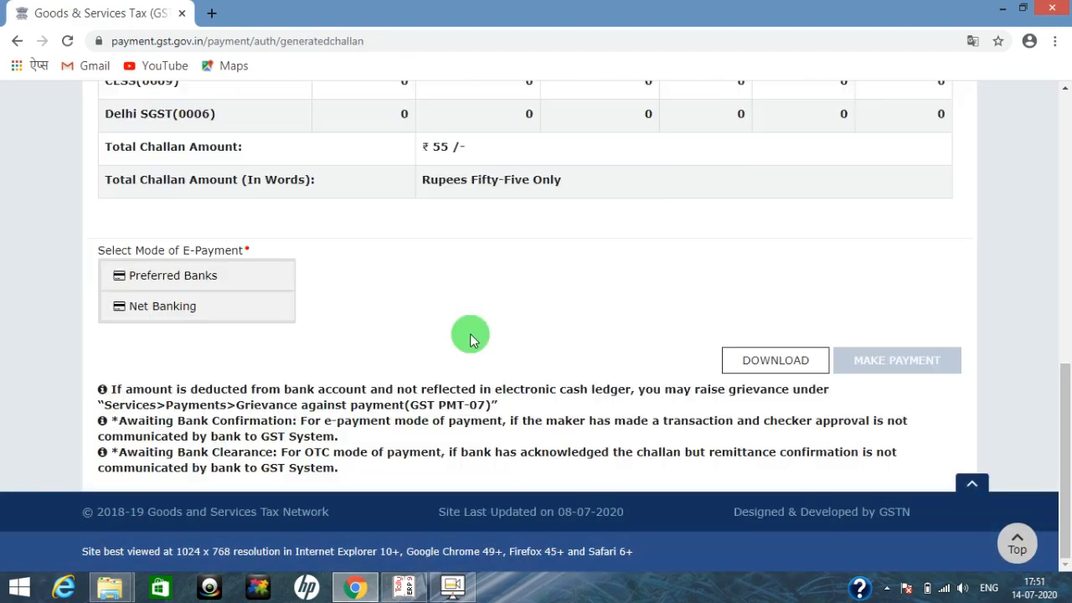
Pay the challan by Net Banking through HDFC BANK, accepting the terms and conditions and continuing as a retail NetBanking user.
click(154, 314)
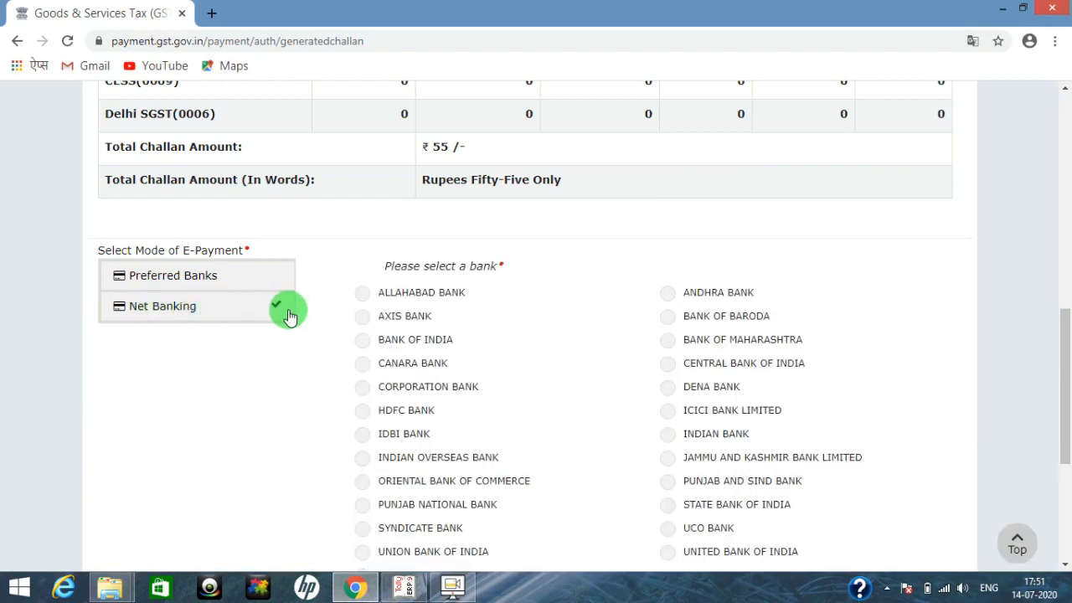
scroll(459, 356, down, 2)
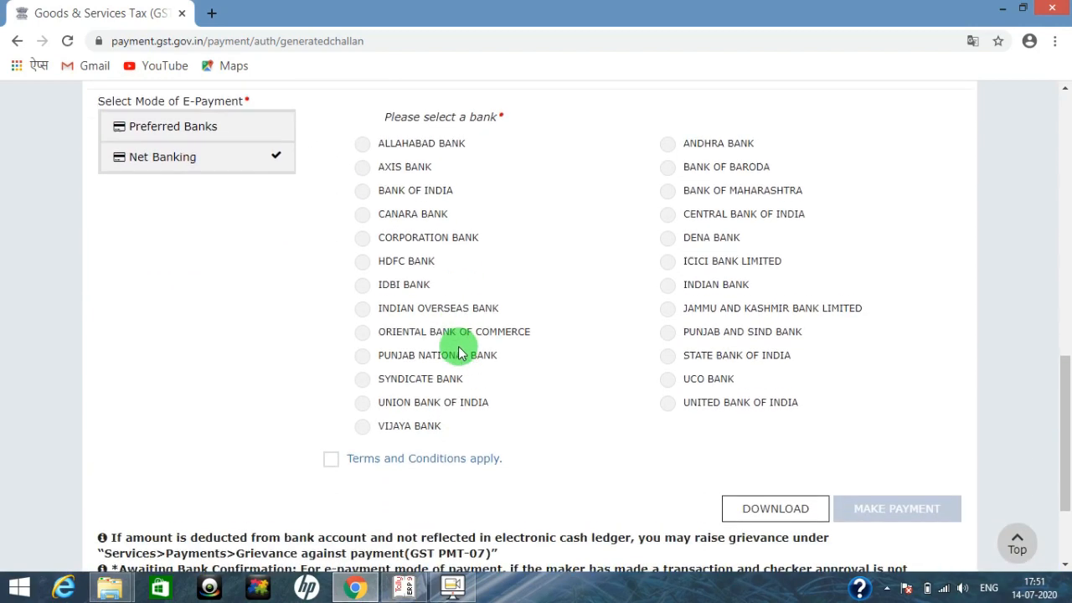
click(363, 253)
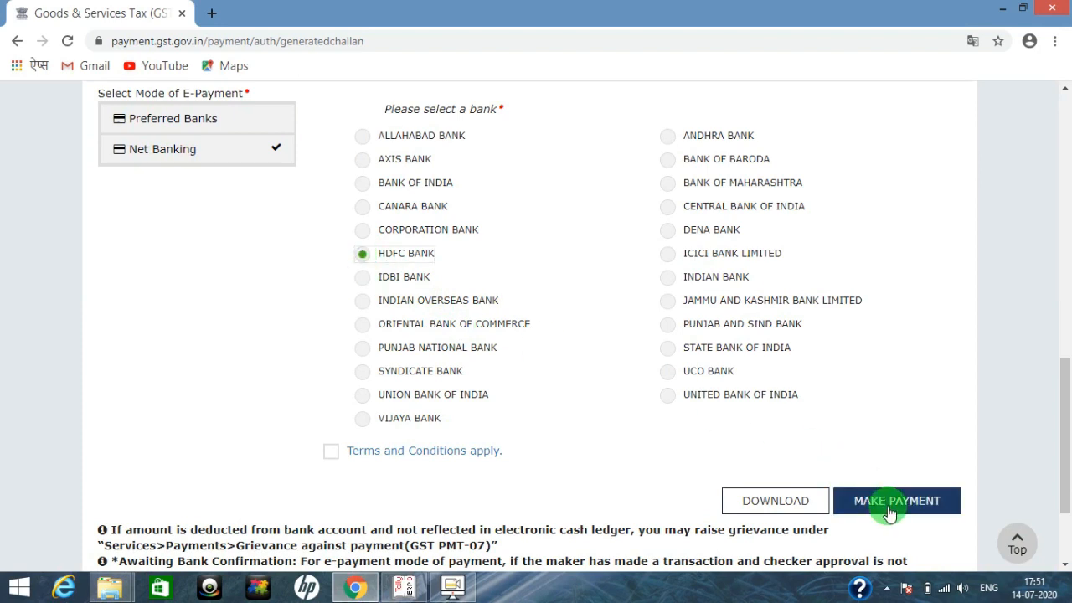
click(332, 452)
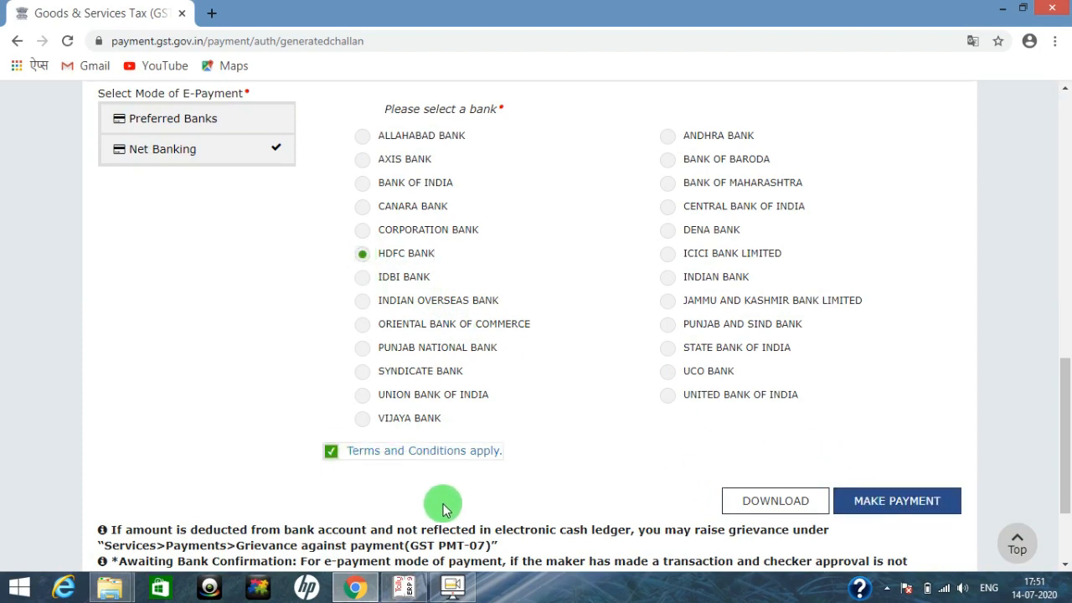
click(889, 503)
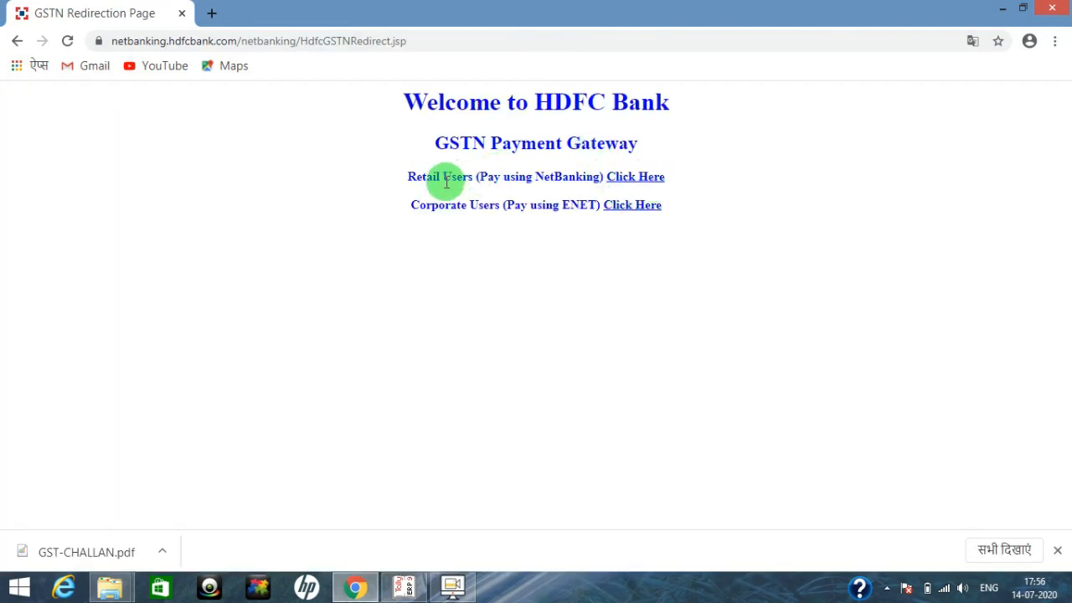
click(644, 181)
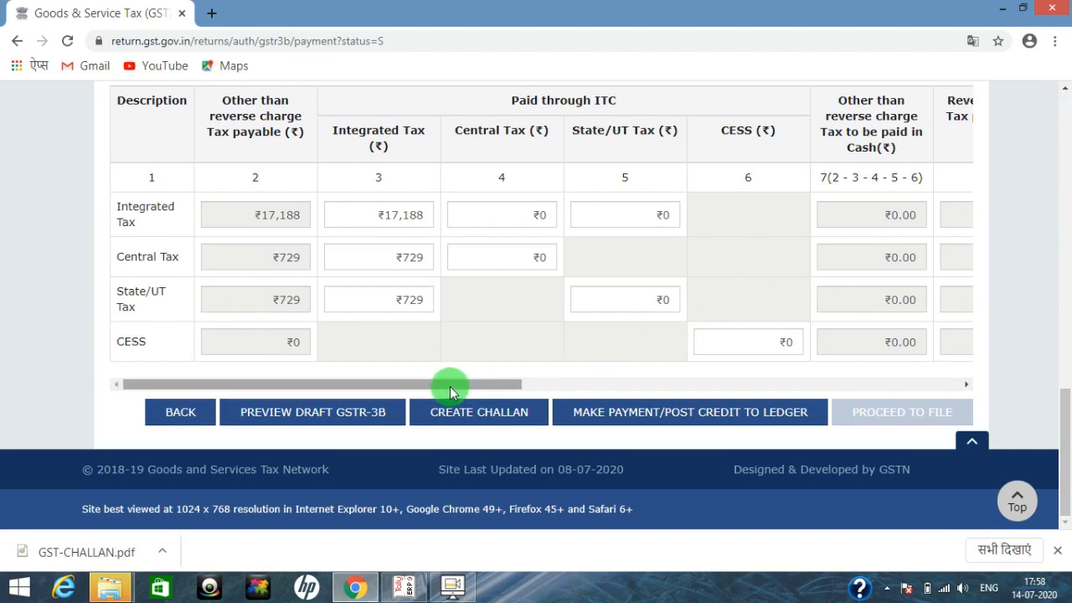
Examine the utilizable cash balance and additional cash required columns of the tax payment table.
drag(450, 386, 909, 367)
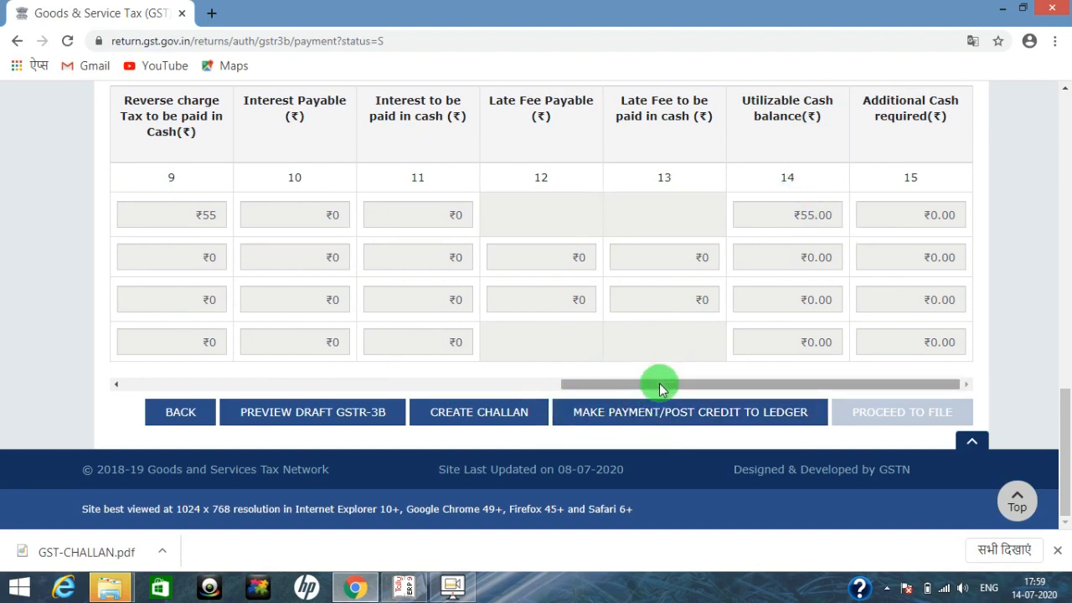
drag(658, 383, 240, 407)
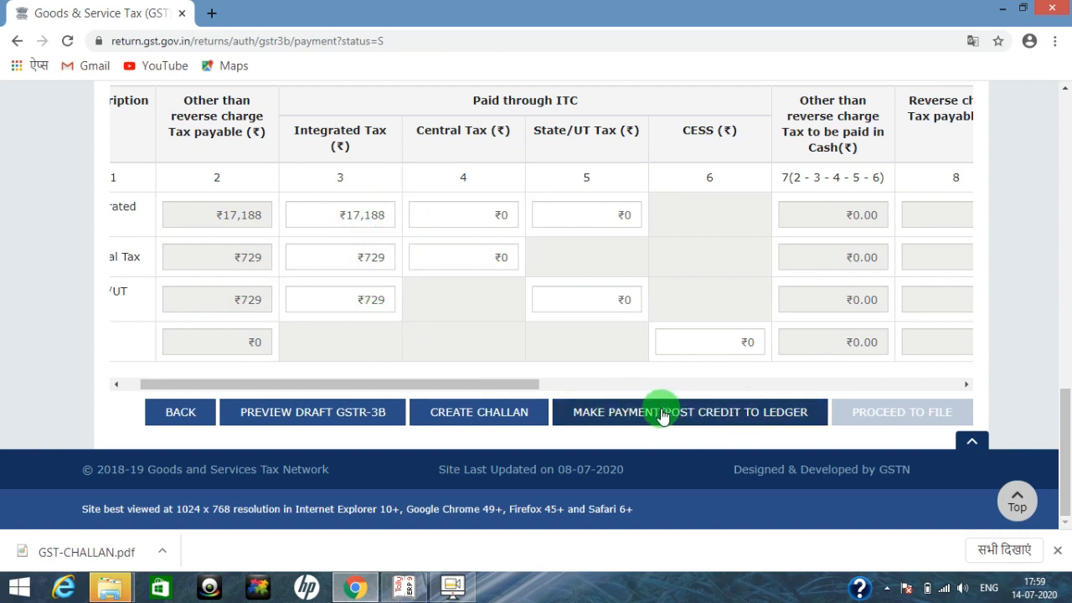
Post the input tax credit and cash payment to the ledger to offset the GSTR-3B liability, accepting the irreversible credit utilization.
click(725, 417)
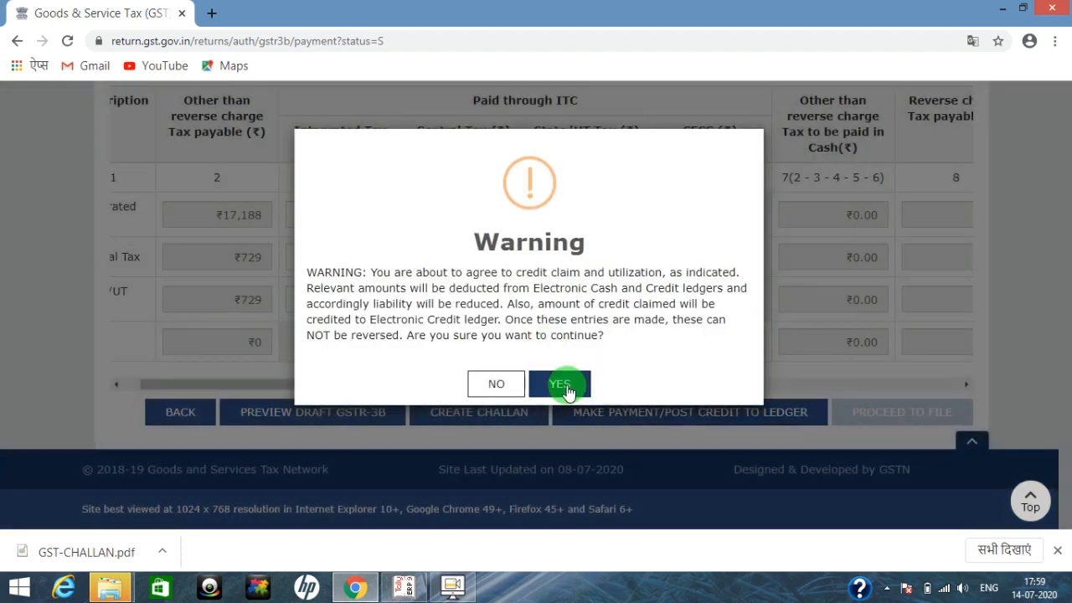
click(567, 389)
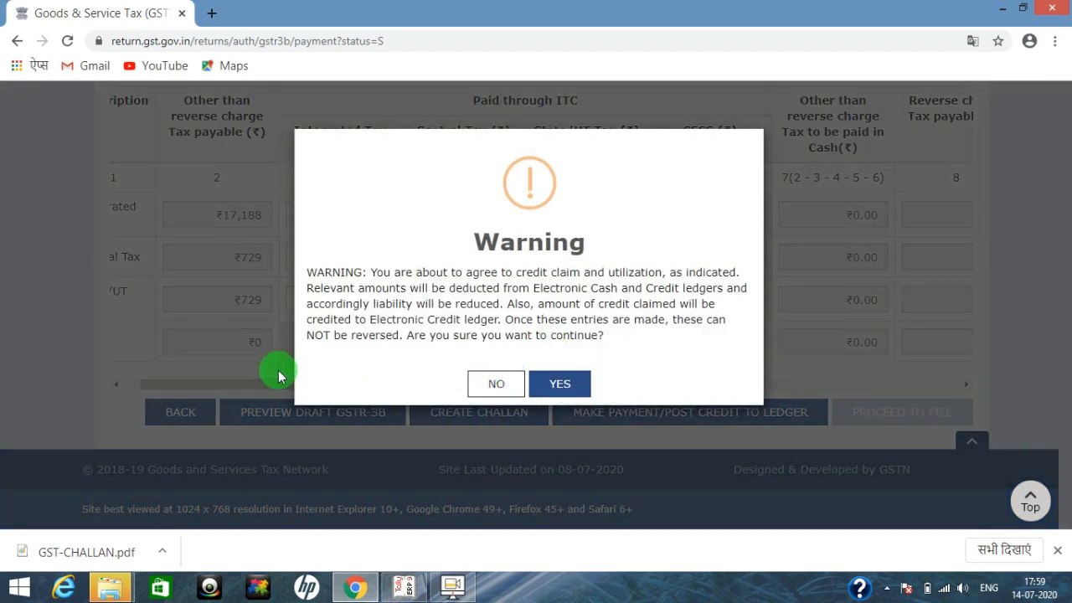
click(560, 389)
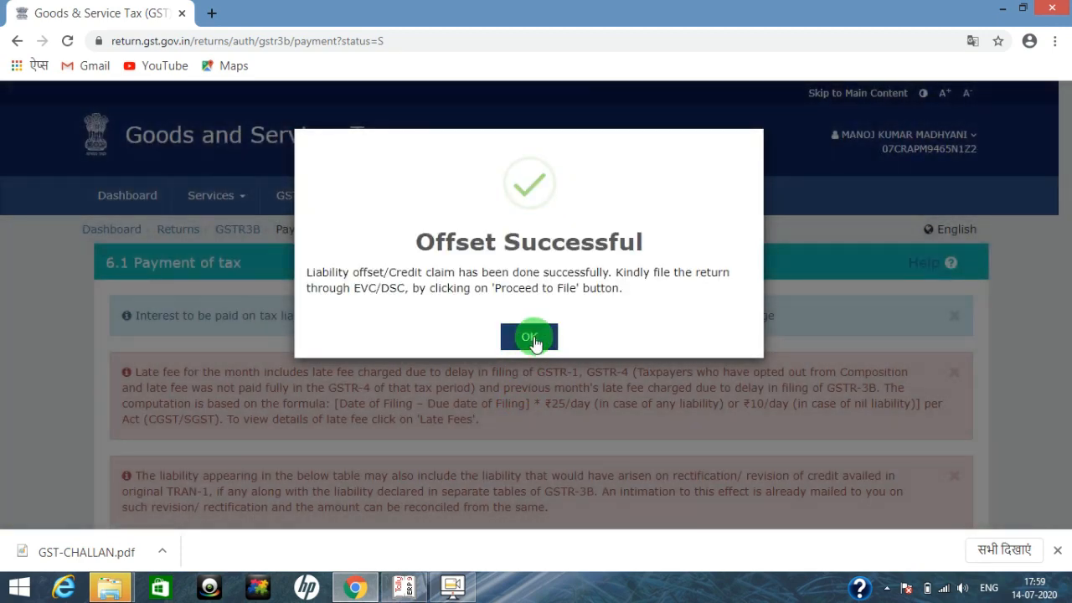
click(530, 337)
Review the offset amounts across the tax payment table and proceed to file the return.
scroll(634, 364, down, 10)
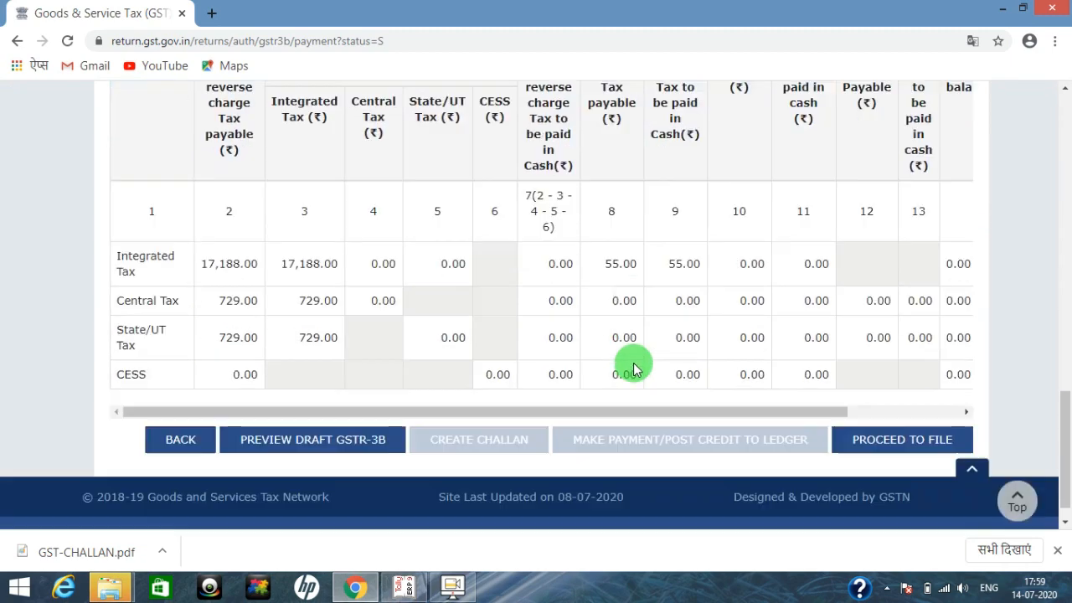
scroll(634, 369, down, 1)
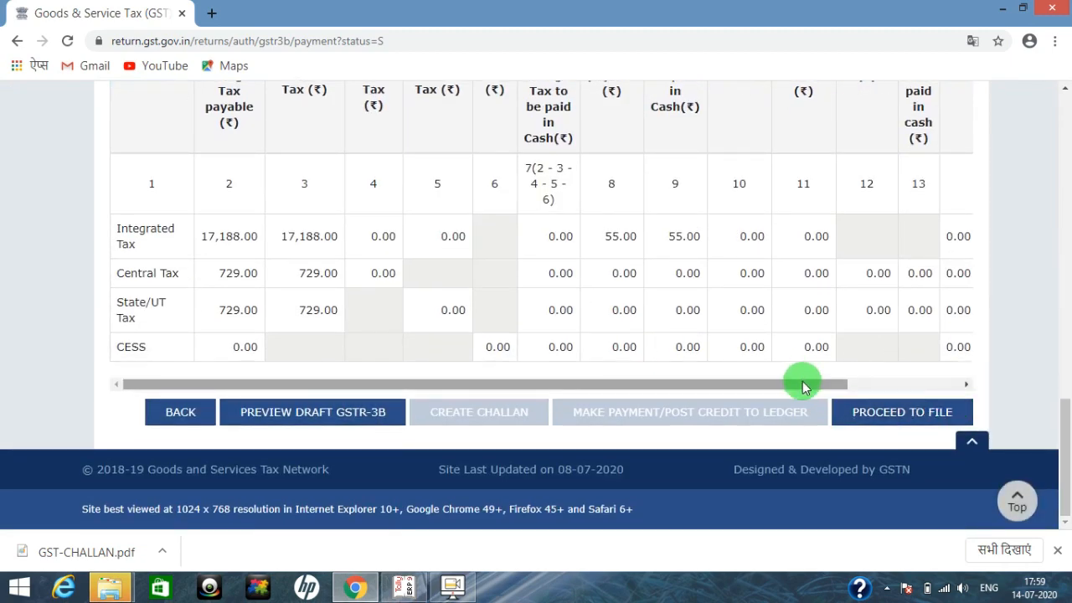
drag(803, 386, 1022, 304)
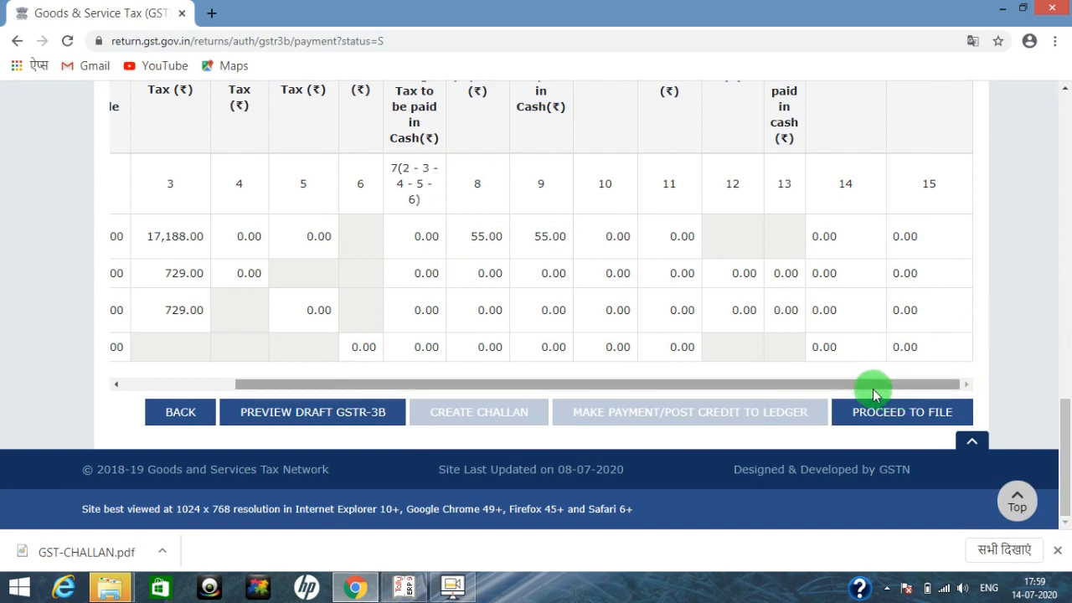
scroll(950, 333, up, 1)
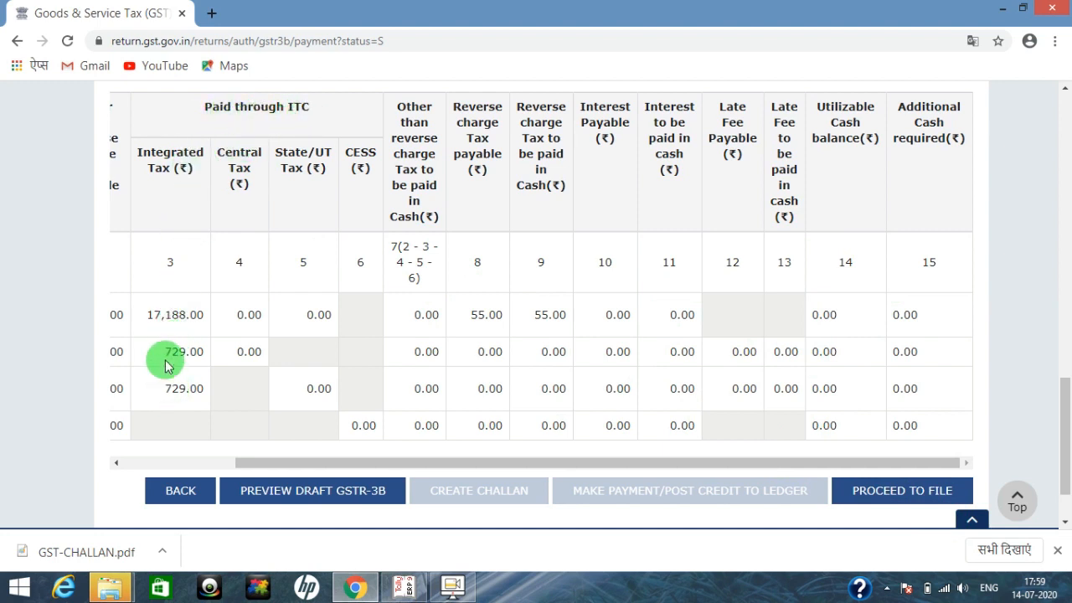
click(852, 483)
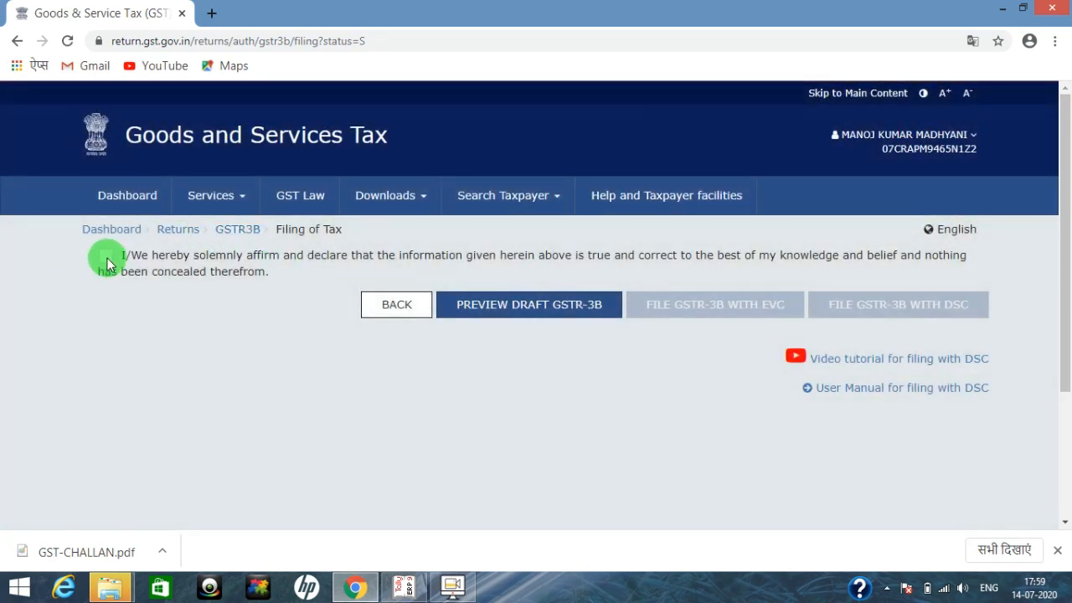
Accept the filing declaration, select the authorised signatory, and start filing GSTR-3B with EVC.
click(130, 272)
click(212, 319)
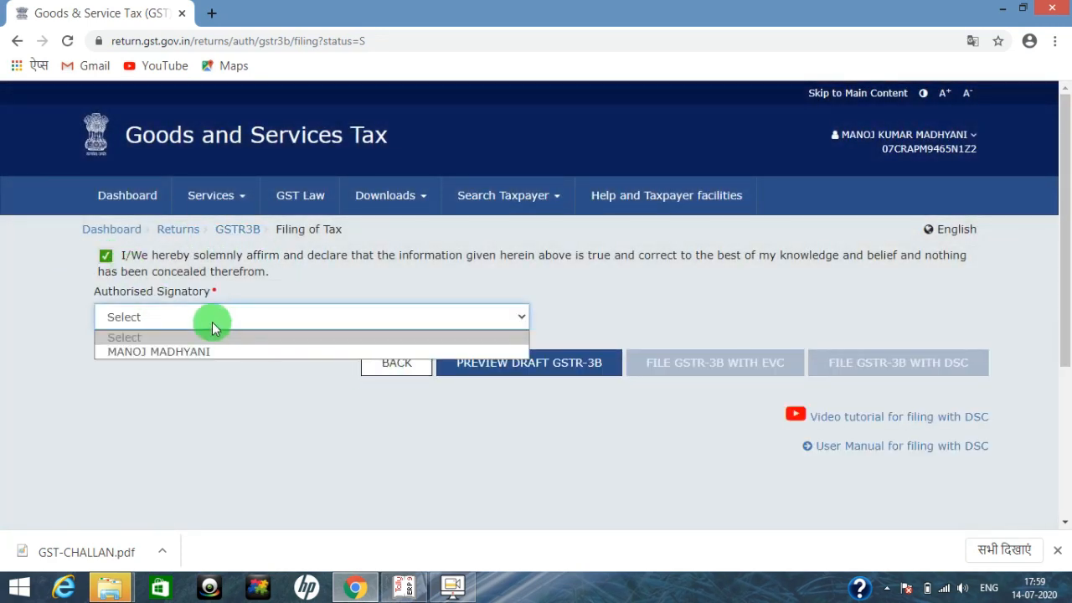
click(178, 352)
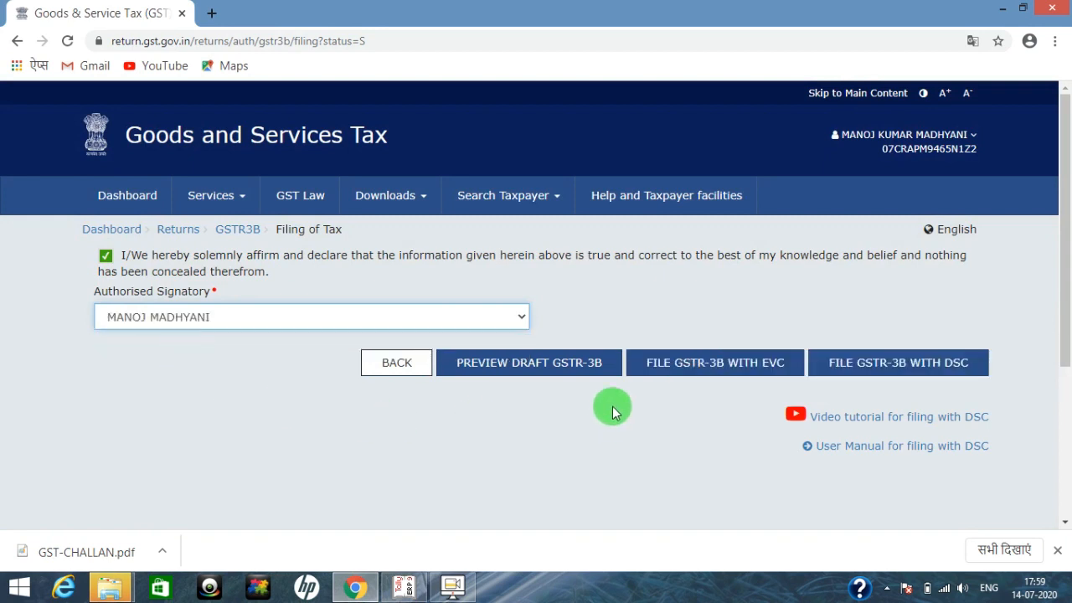
click(722, 366)
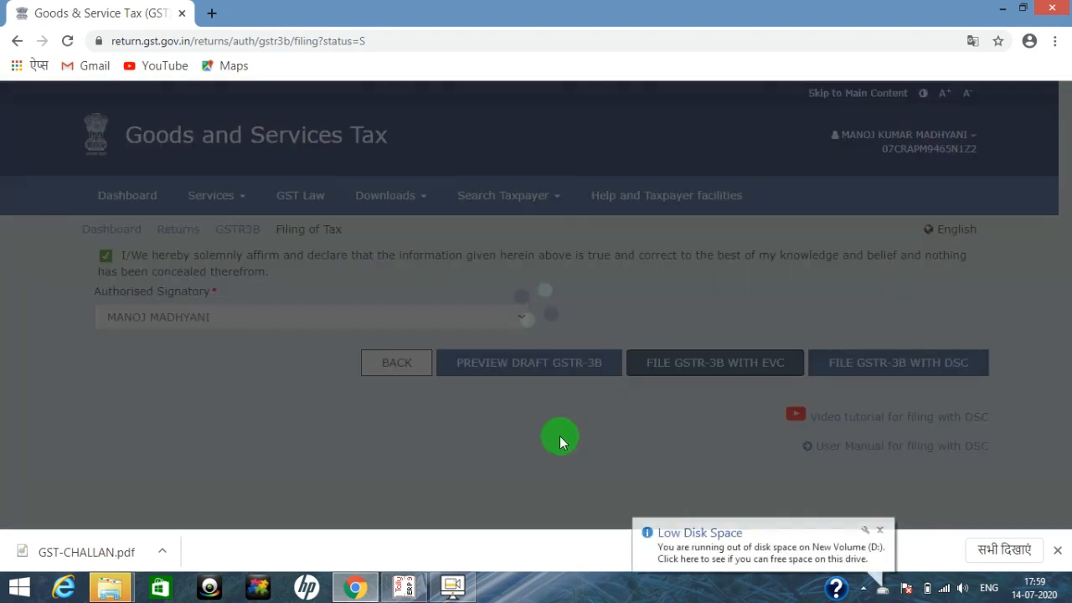